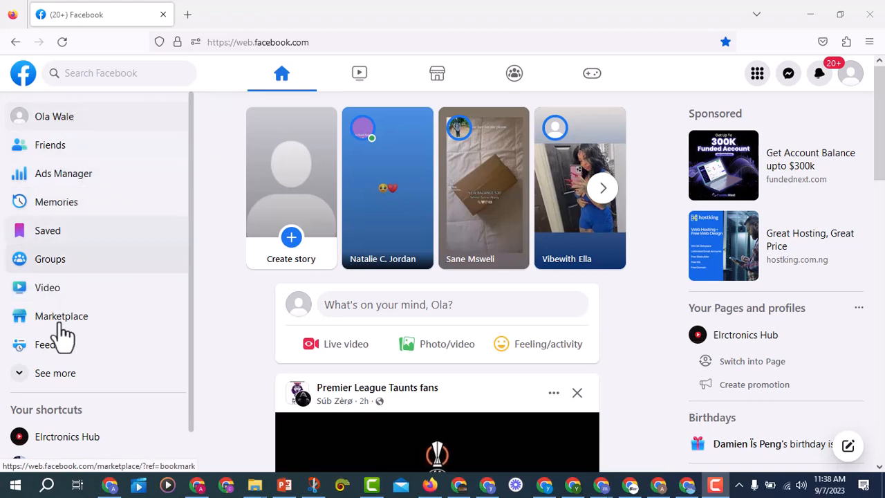
- Expand the full list of Facebook shortcuts and look through its entries
left_click(38, 383)
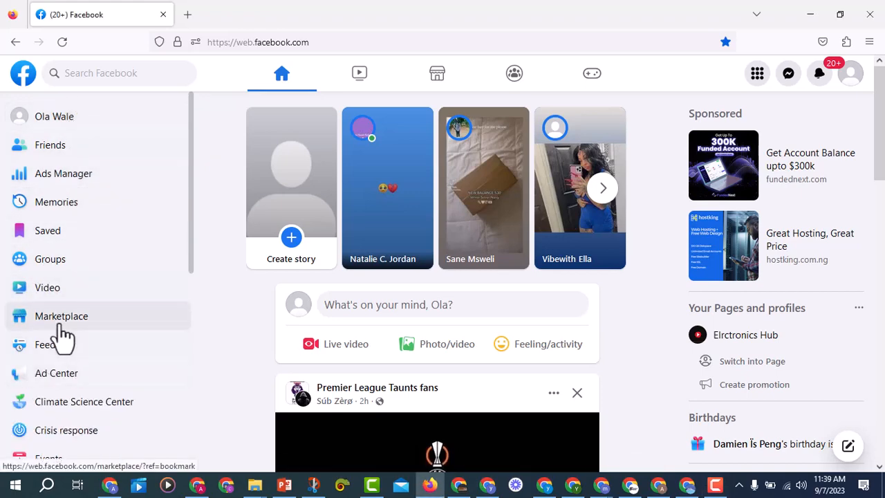
scroll(73, 365, "down", 3)
scroll(78, 353, "up", 4)
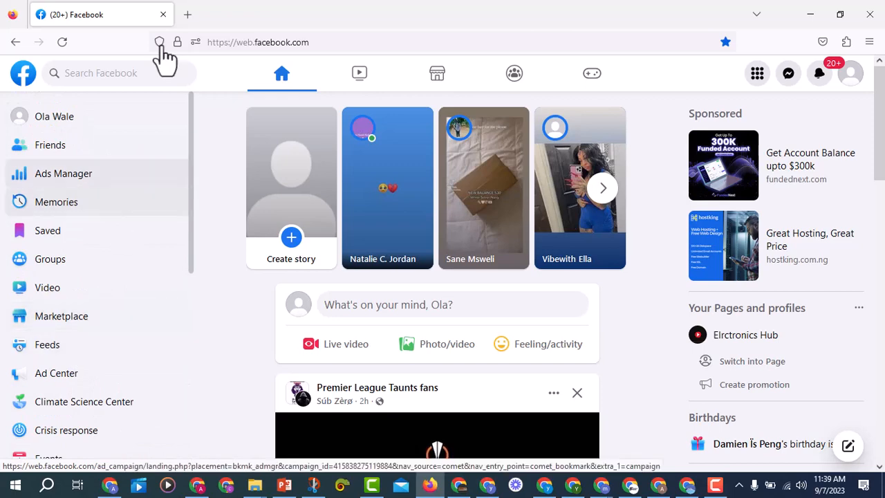
left_click(187, 15)
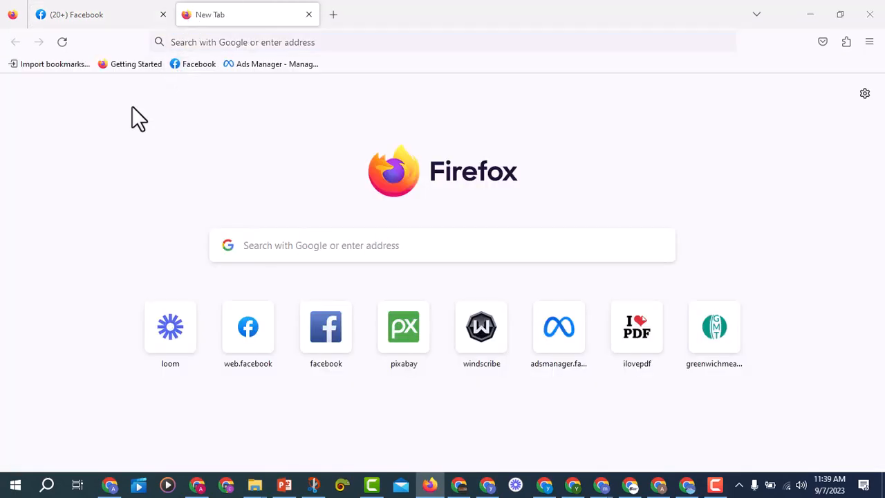
left_click(339, 42)
type("WEB.facebook.com/")
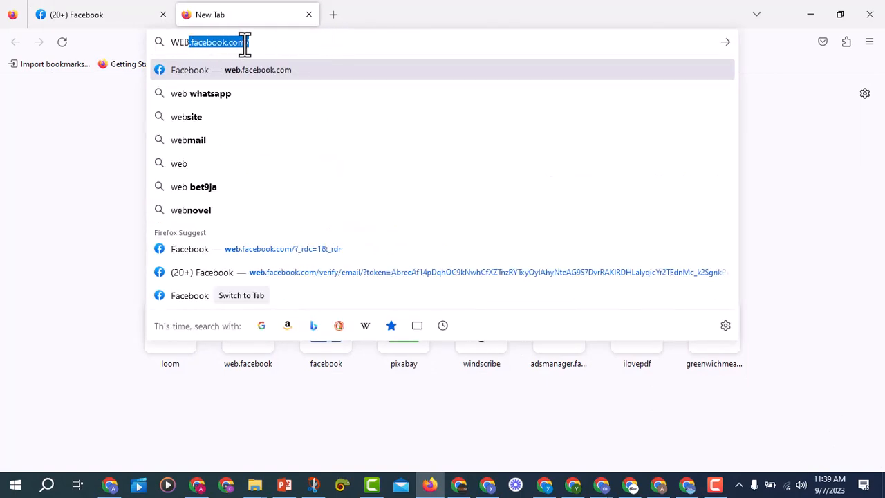
left_click(58, 166)
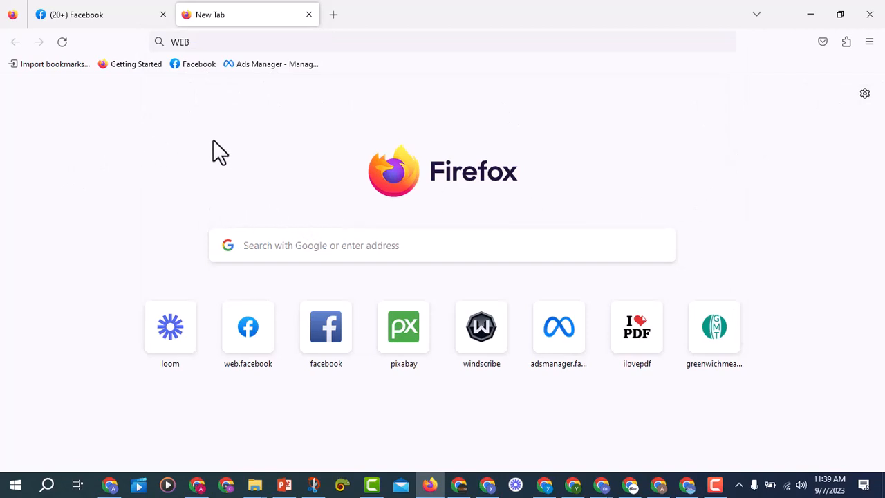
left_click(131, 25)
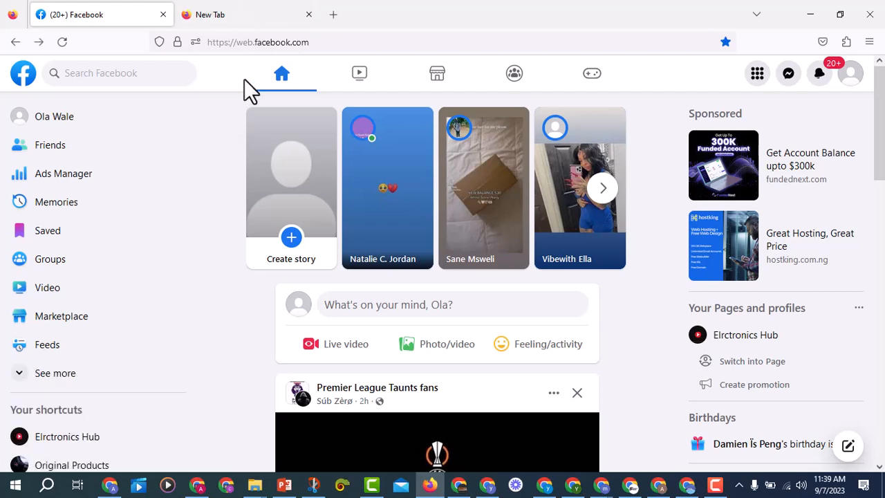
- Load the mobile site m.facebook.com to look over its layout, and return to the desktop version at web.facebook.com
left_click(254, 42)
double_click(242, 44)
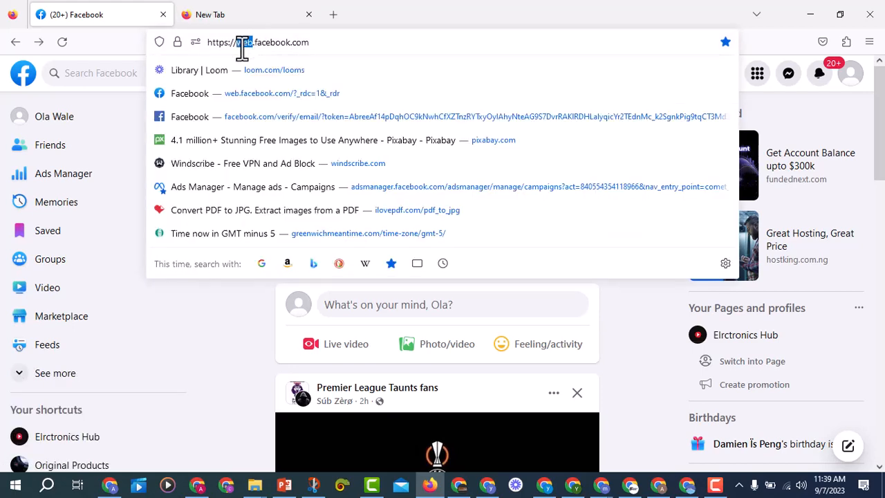
type("M")
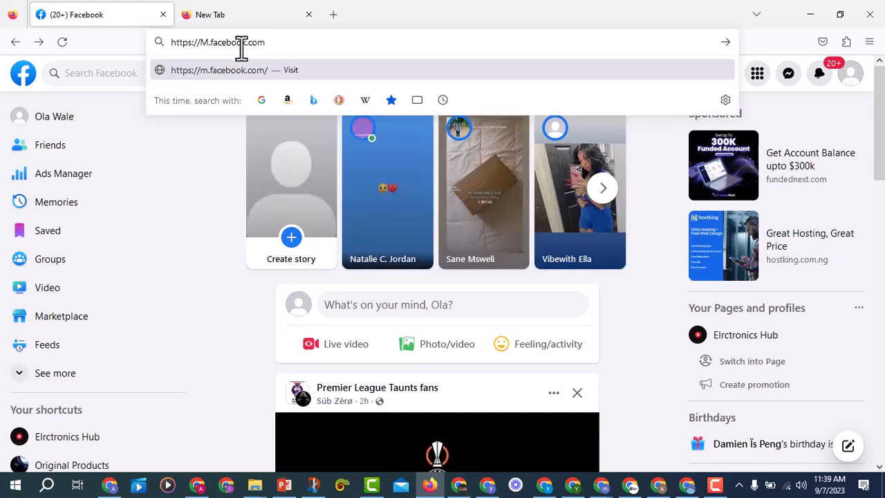
key("Return")
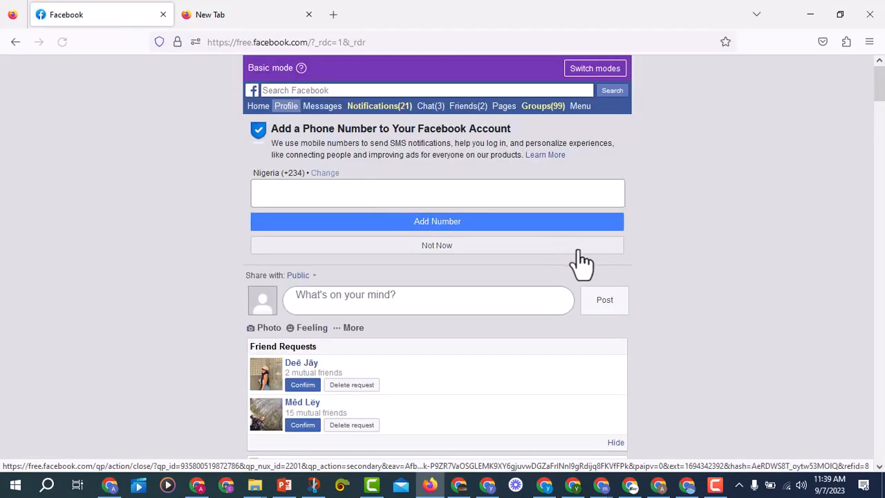
scroll(490, 232, "down", 5)
scroll(485, 237, "down", 8)
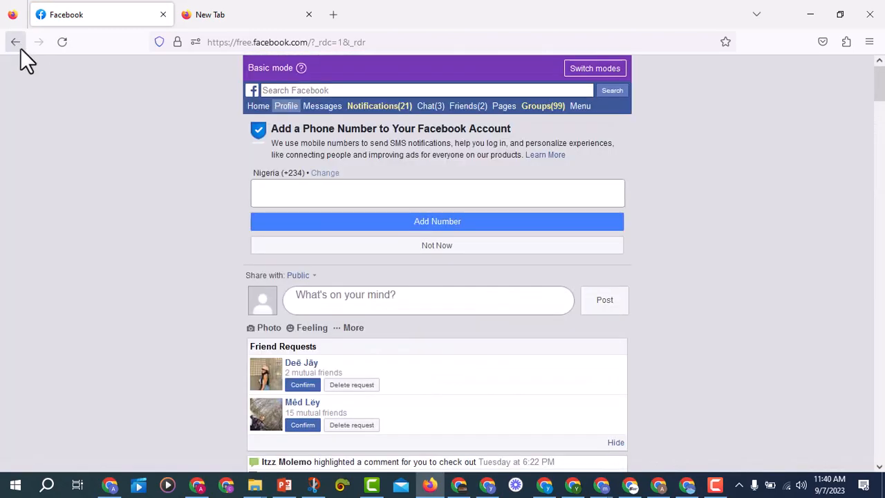
left_click(16, 43)
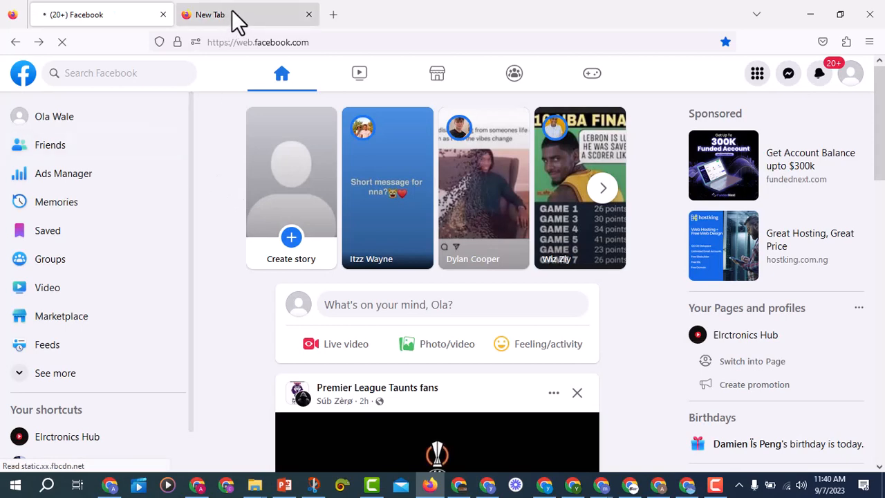
- Open Ads Manager in a separate browser tab and switch to it
right_click(68, 186)
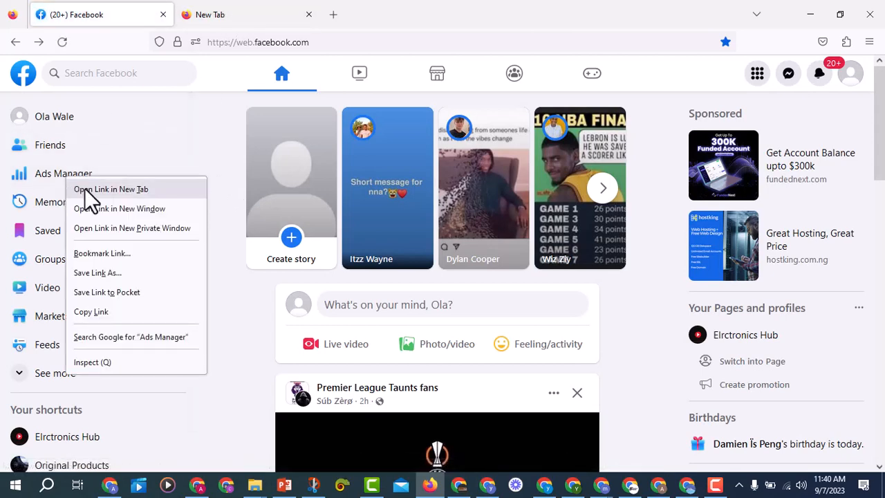
left_click(83, 190)
left_click(268, 26)
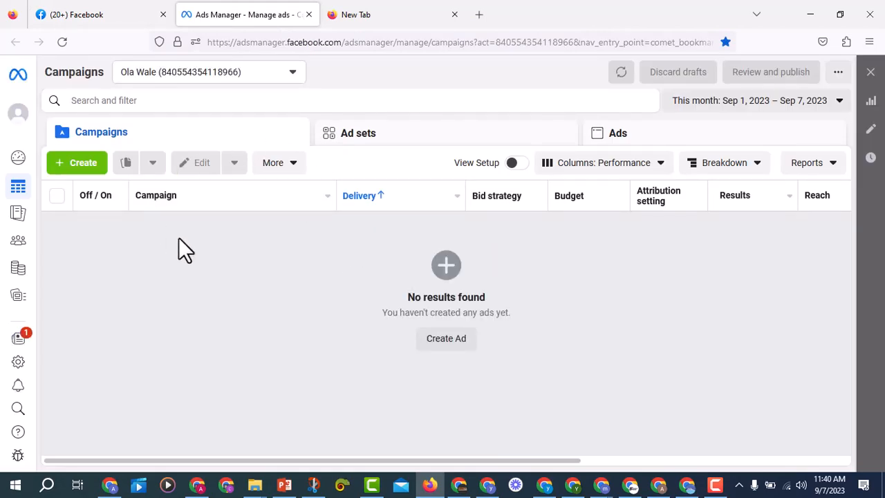
- Open the ad account's Billing page in a separate browser tab and switch to it
mouse_move(25, 203)
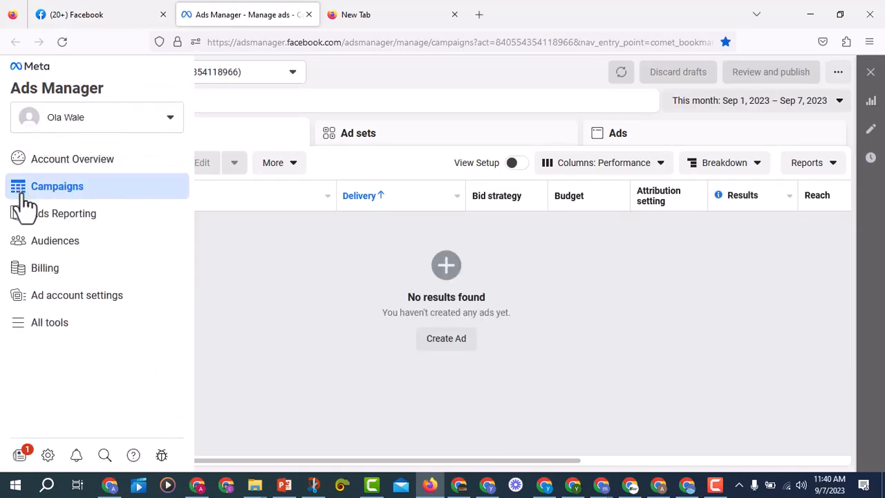
right_click(47, 276)
left_click(80, 285)
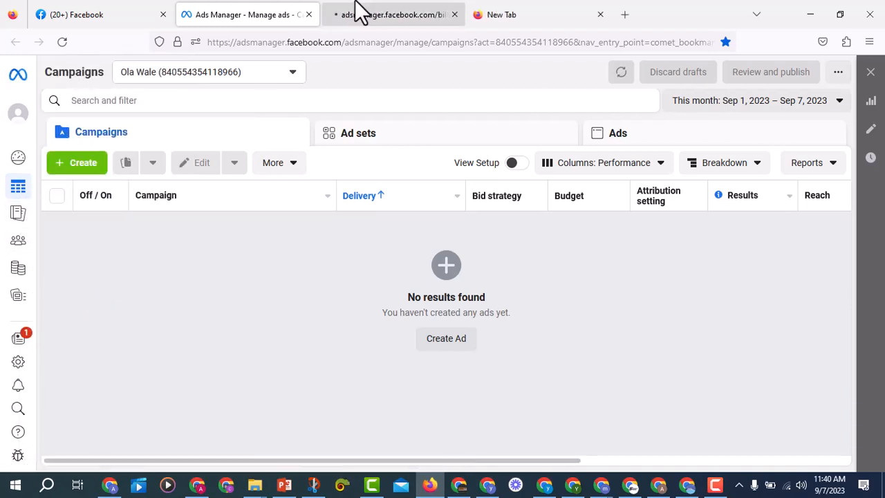
left_click(360, 13)
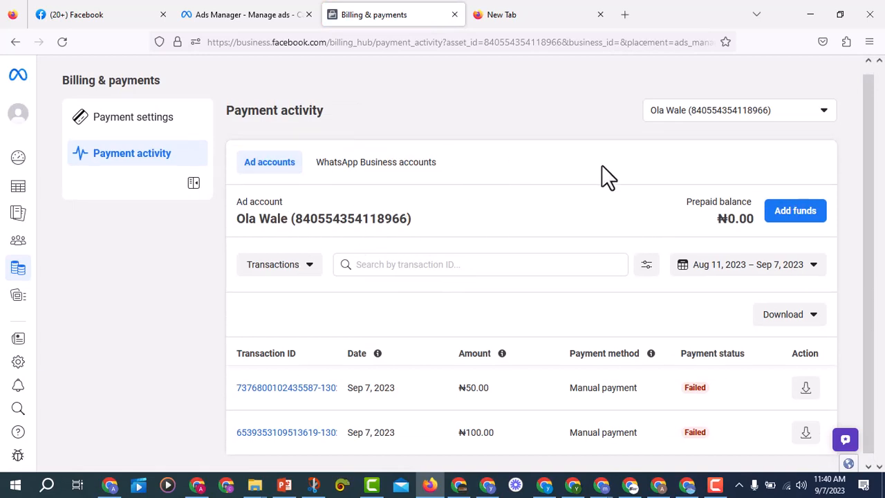
- Start adding 50.00 naira to the prepaid balance using Naira Payment with MasterCard/VISA and proceed to PayU
left_click(794, 212)
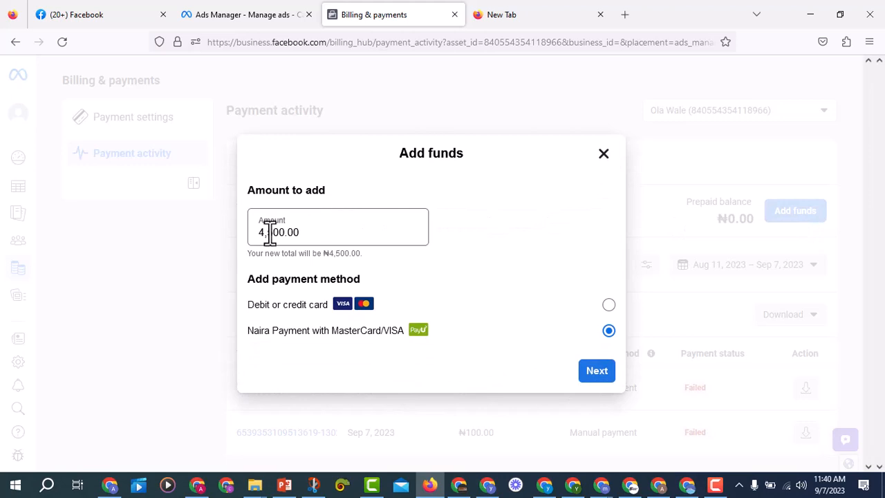
left_click_drag(277, 232, 237, 239)
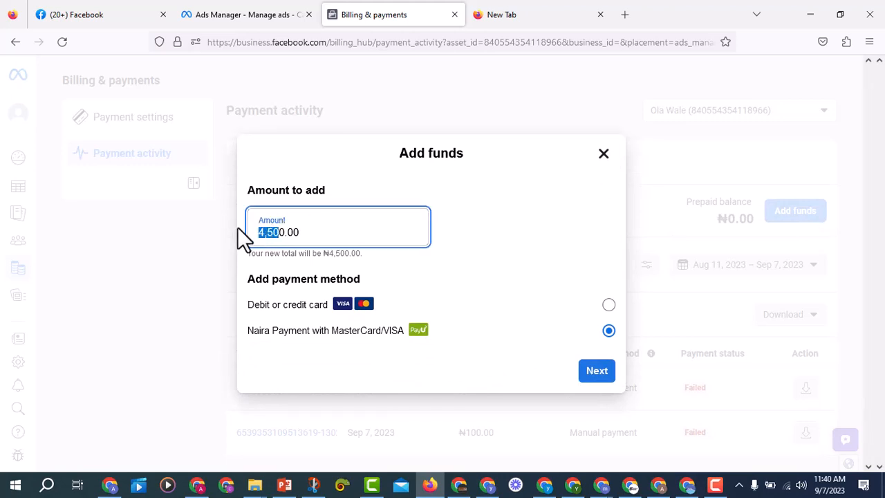
type("5")
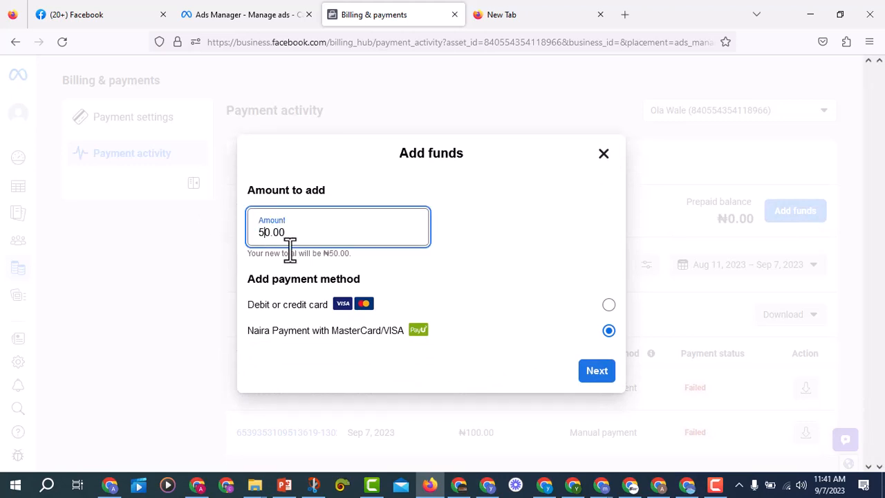
left_click(320, 341)
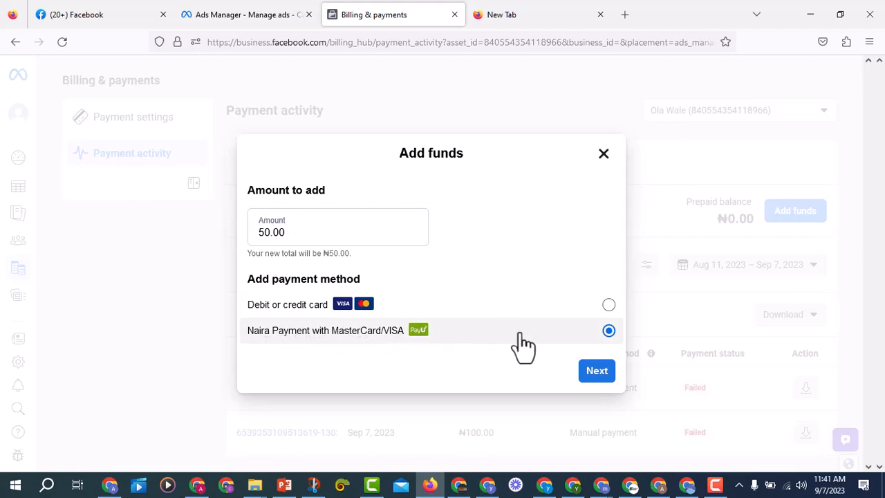
left_click(605, 378)
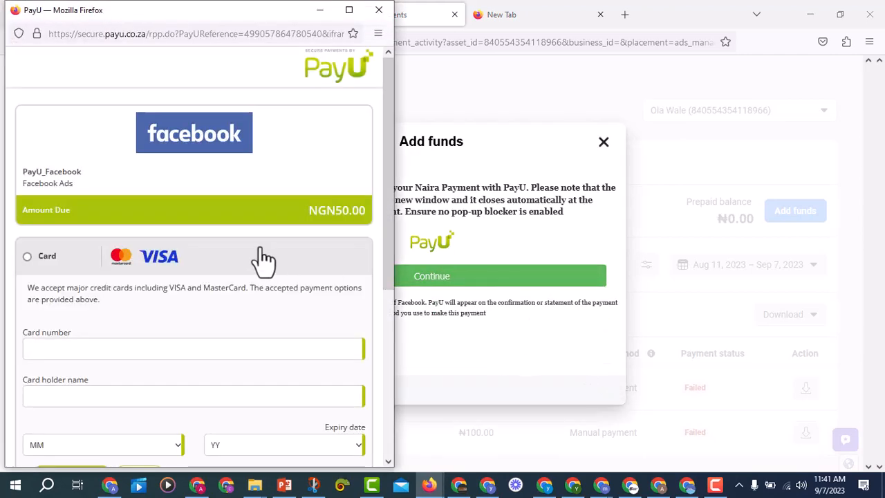
- Complete the PayU card payment by entering the one-time password and confirming it, and finish adding the funds
scroll(141, 222, "down", 2)
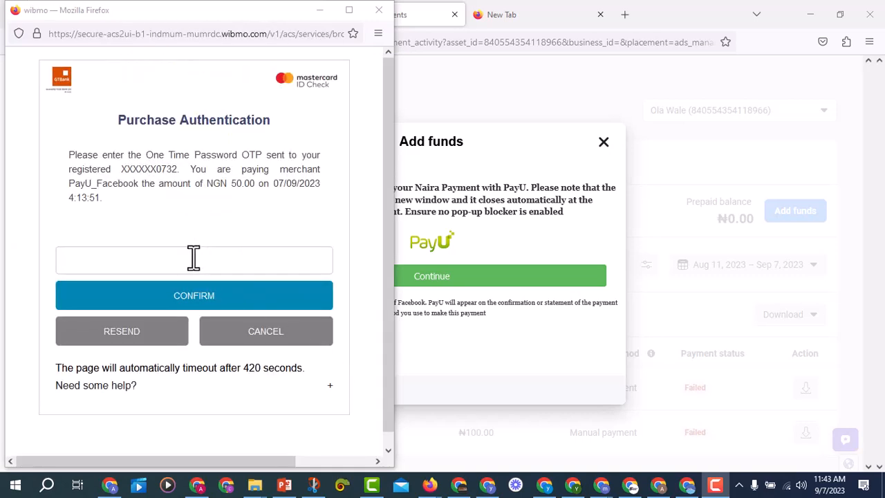
left_click(195, 260)
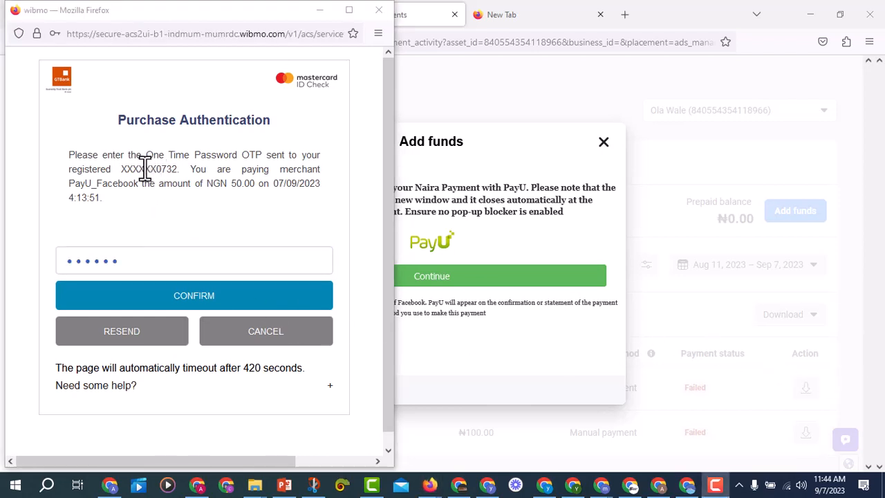
left_click_drag(127, 170, 194, 171)
left_click(181, 172)
left_click(196, 304)
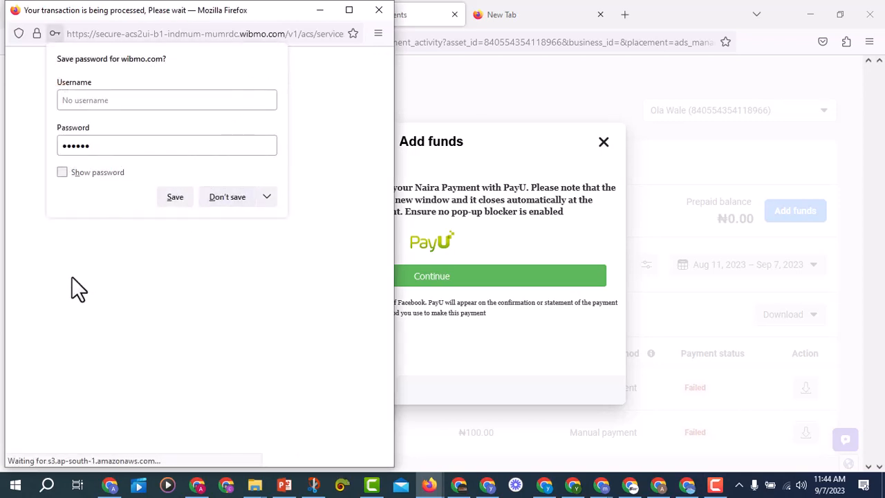
left_click_drag(123, 254, 275, 259)
left_click(275, 258)
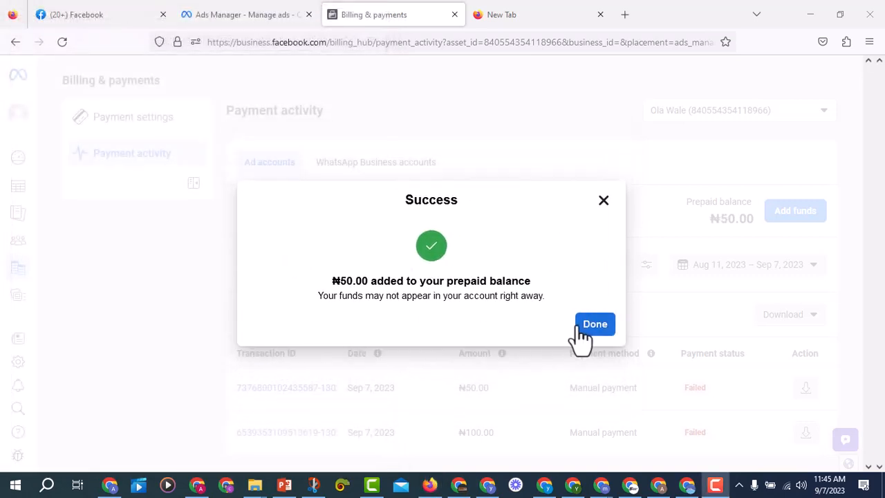
left_click(581, 330)
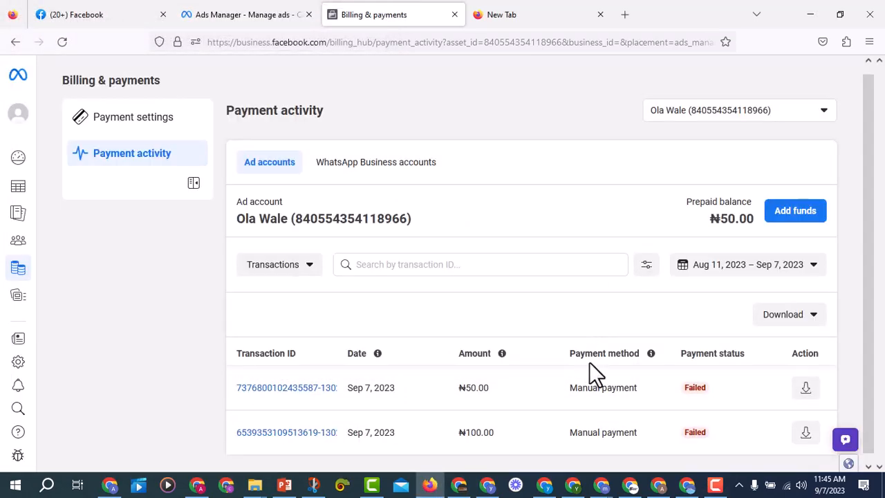
- Reload the payment activity page and check the latest transaction's payment status and the prepaid balance
left_click(61, 41)
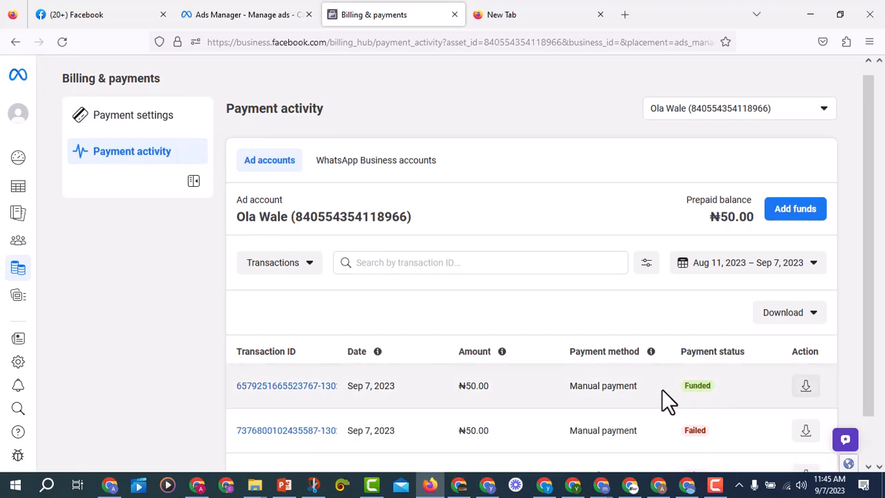
double_click(698, 385)
left_click_drag(700, 220, 750, 223)
left_click(663, 229)
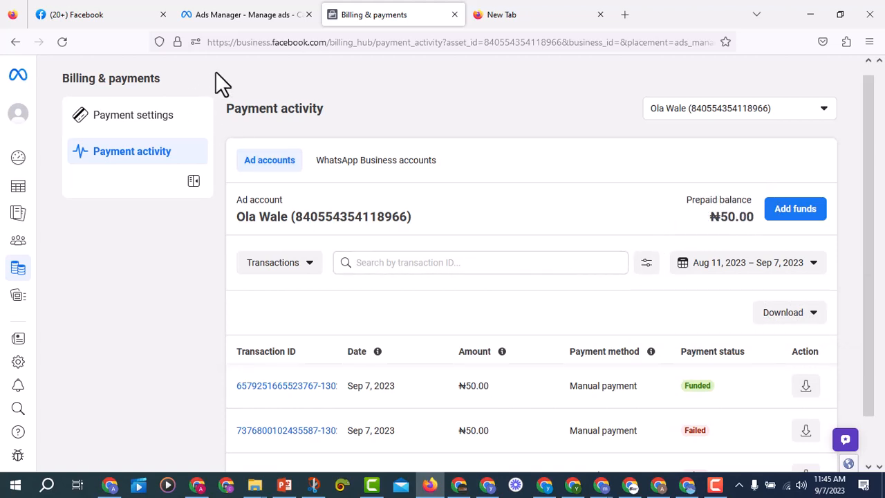
- Start a new campaign in Ads Manager, go to the Account Overview for the required account info and dismiss its introduction
left_click(234, 15)
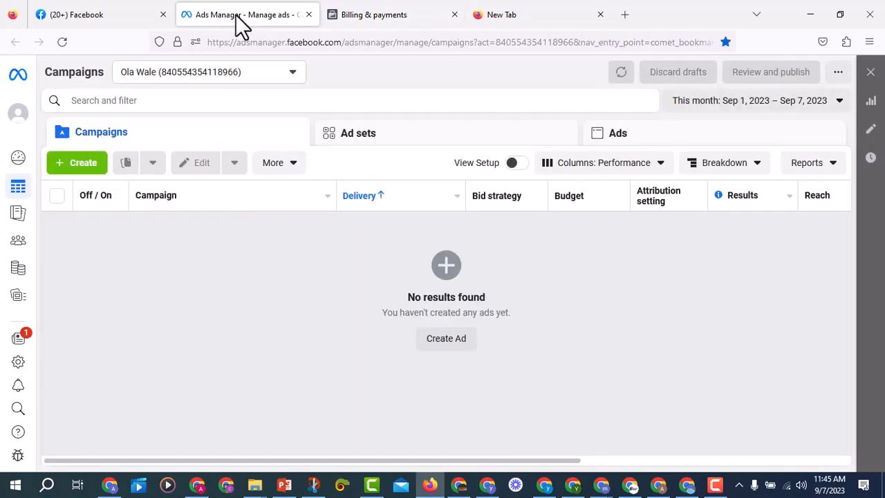
left_click(90, 169)
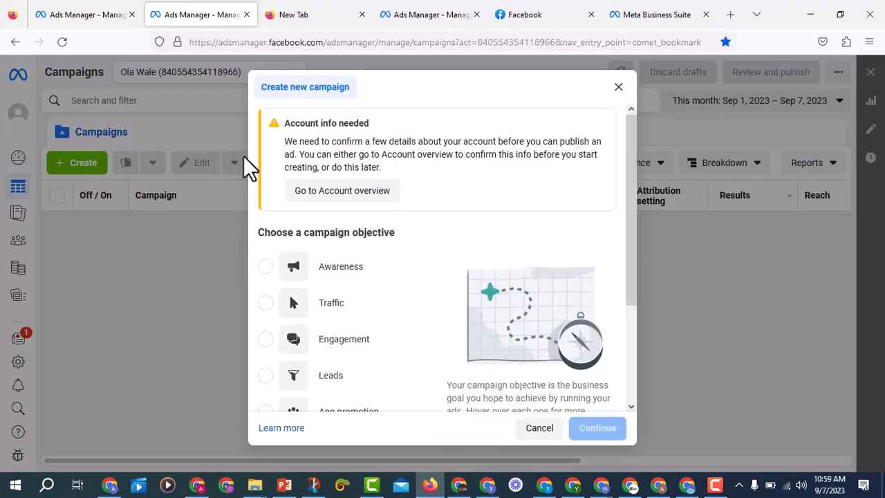
left_click(350, 198)
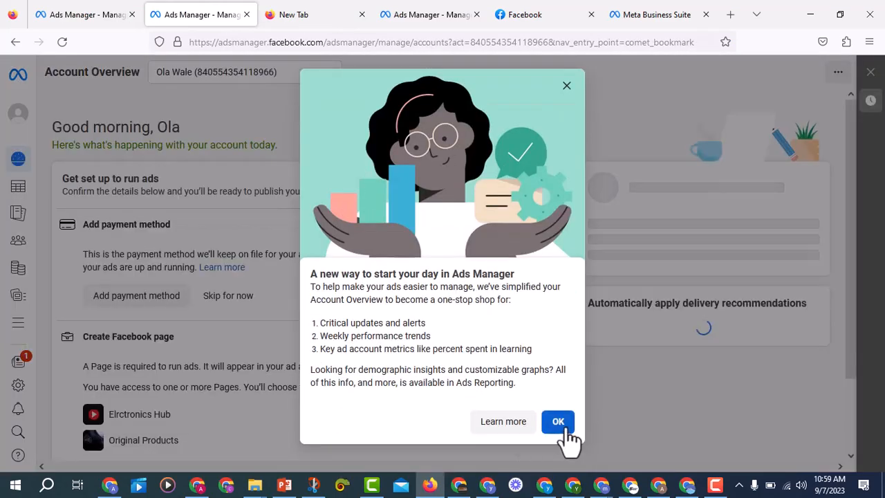
left_click(558, 420)
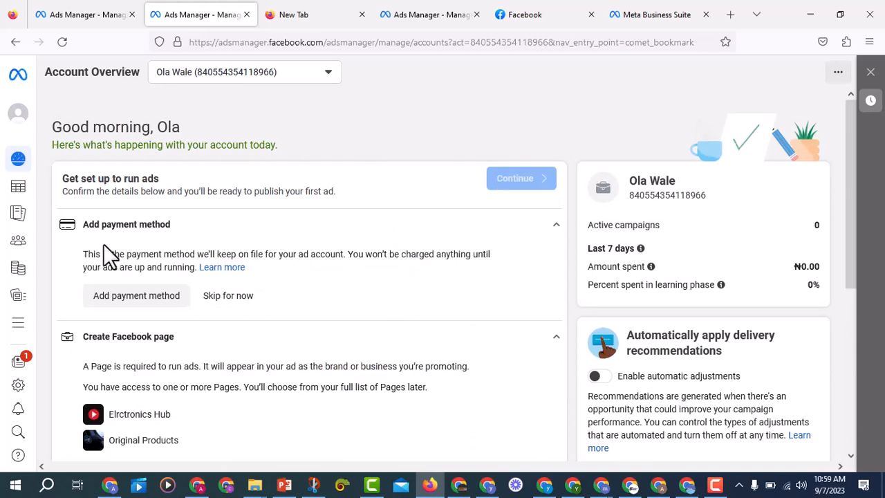
- Skip adding a payment method for now and confirm the Facebook Page access in the ad setup checklist
left_click_drag(89, 225, 172, 228)
left_click(207, 227)
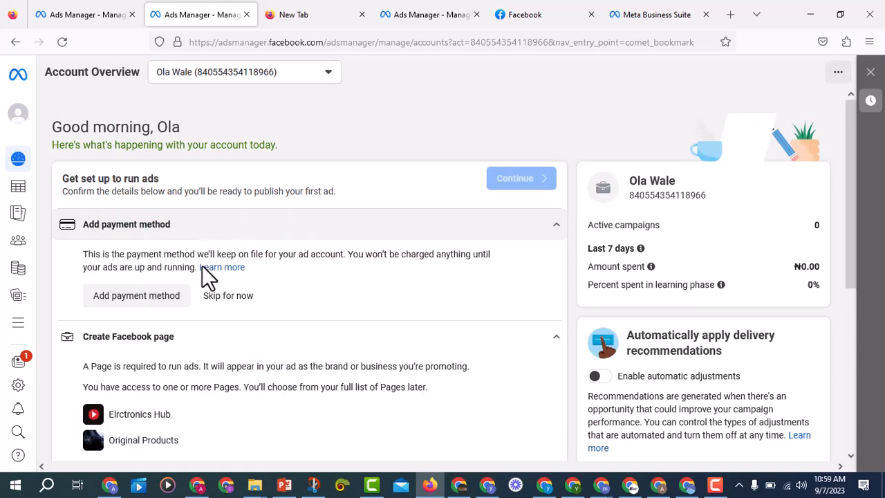
left_click(227, 295)
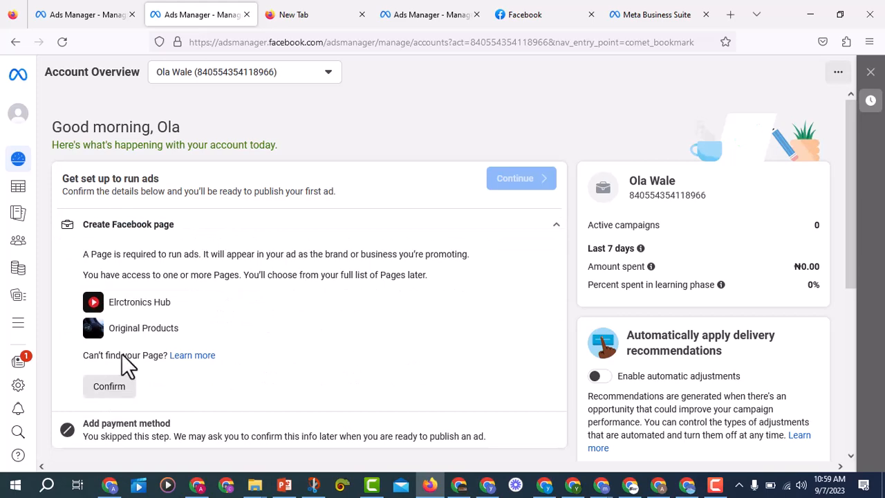
left_click(109, 395)
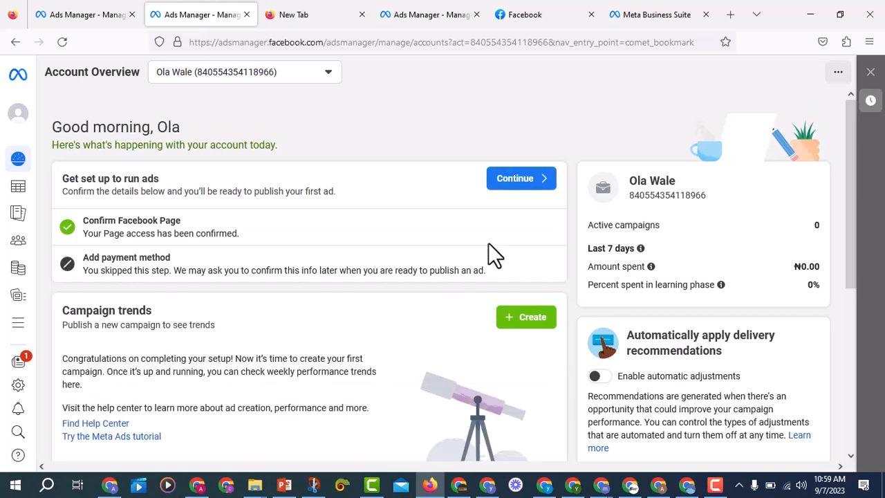
- Create a new campaign with the Sales objective
left_click(532, 317)
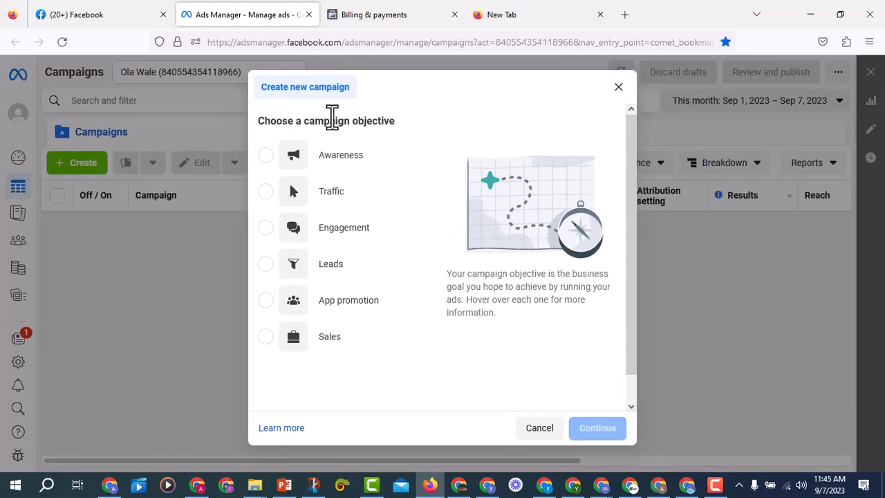
left_click(267, 341)
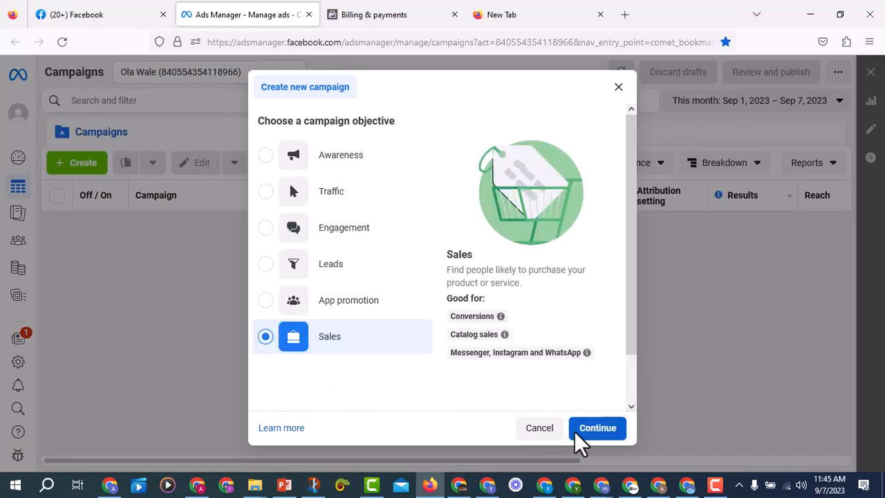
left_click(592, 442)
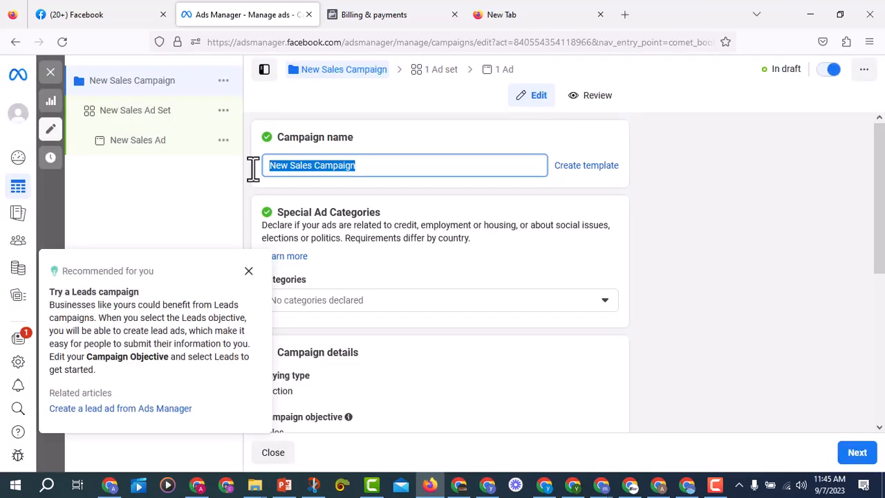
- Dismiss the Leads campaign recommendation, rename the campaign as N8 ULTRA and continue to the ad set
left_click(248, 270)
left_click_drag(372, 166, 258, 168)
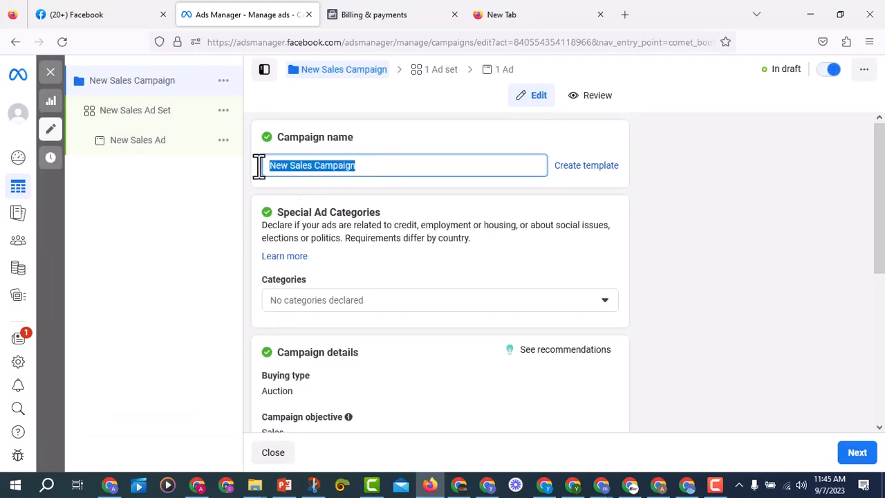
type("N8")
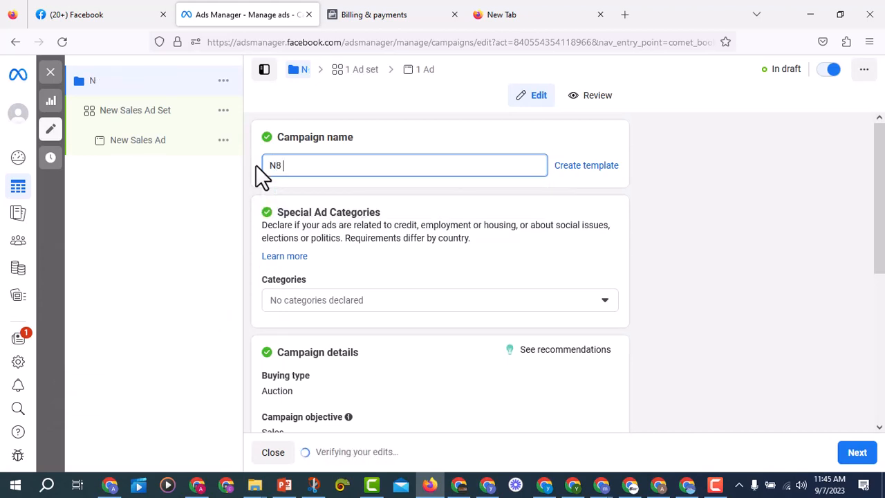
type(" ULTRA")
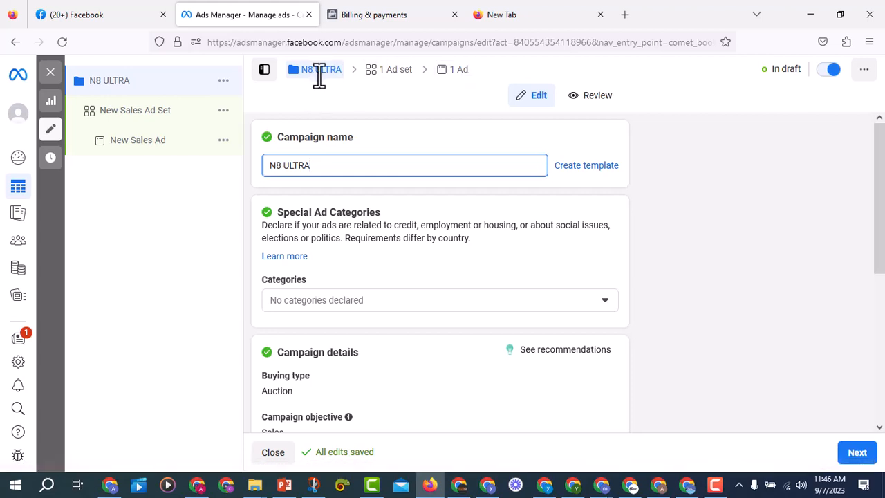
left_click(857, 456)
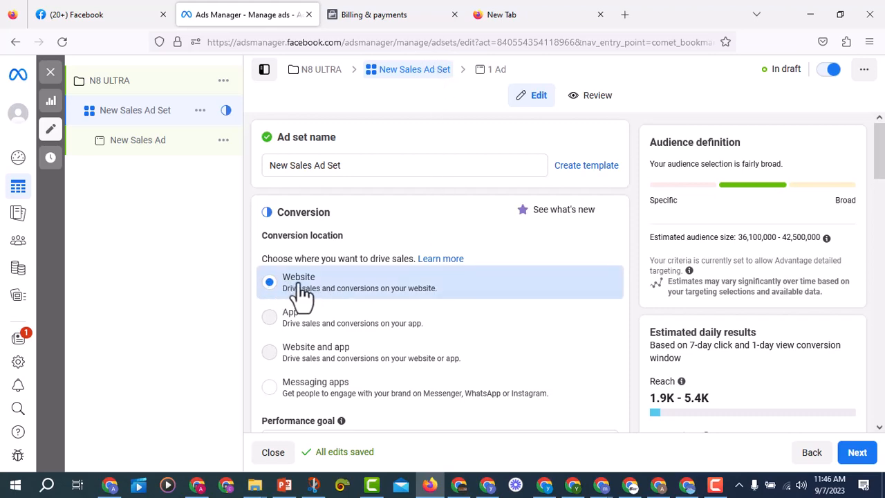
- Create a Meta Pixel for the ad set's website conversions, naming it with the ad account holder's name
scroll(306, 297, "down", 3)
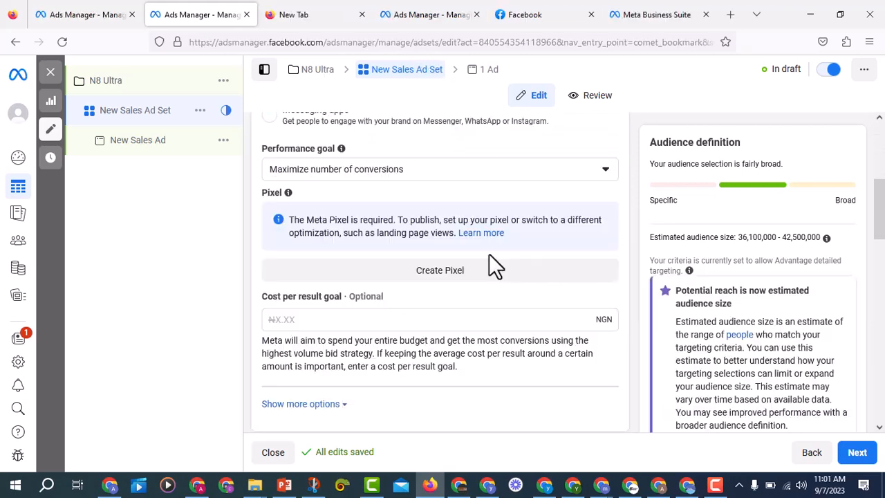
scroll(484, 256, "up", 3)
scroll(484, 252, "down", 3)
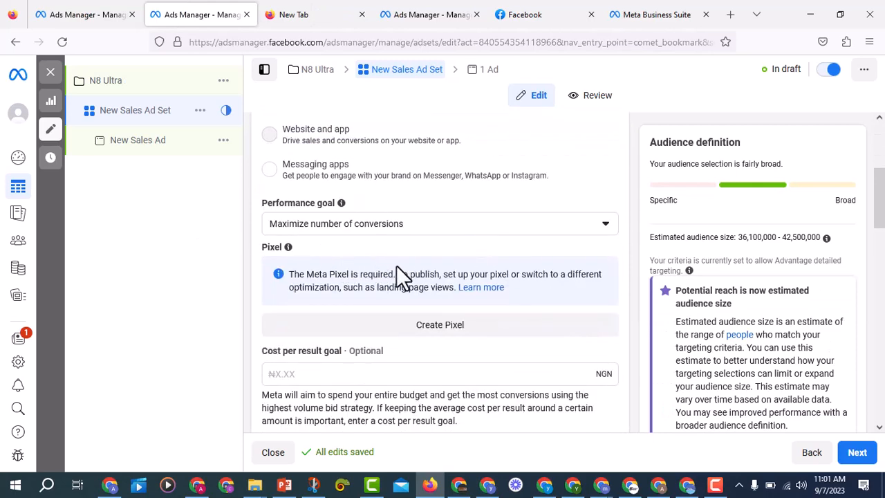
left_click(459, 338)
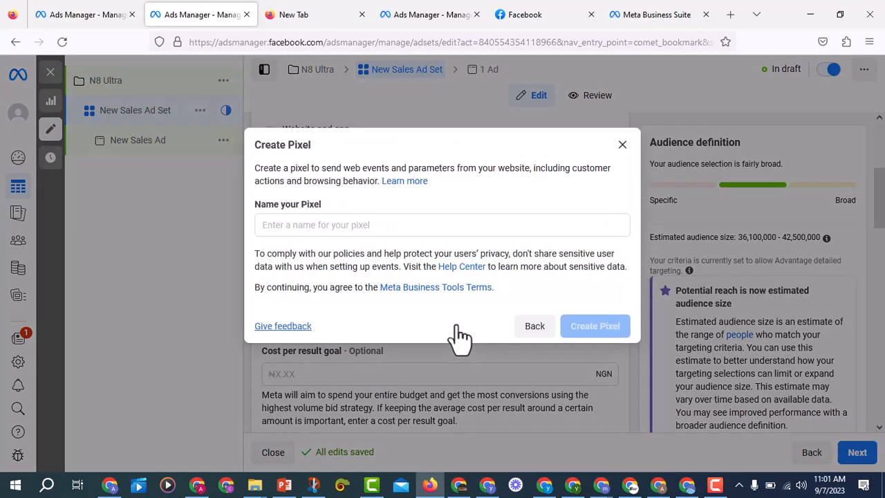
left_click(313, 225)
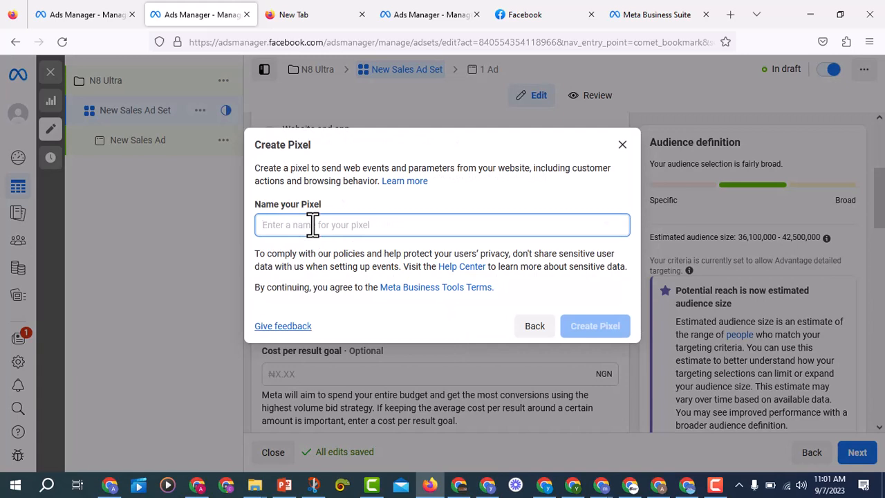
type("O")
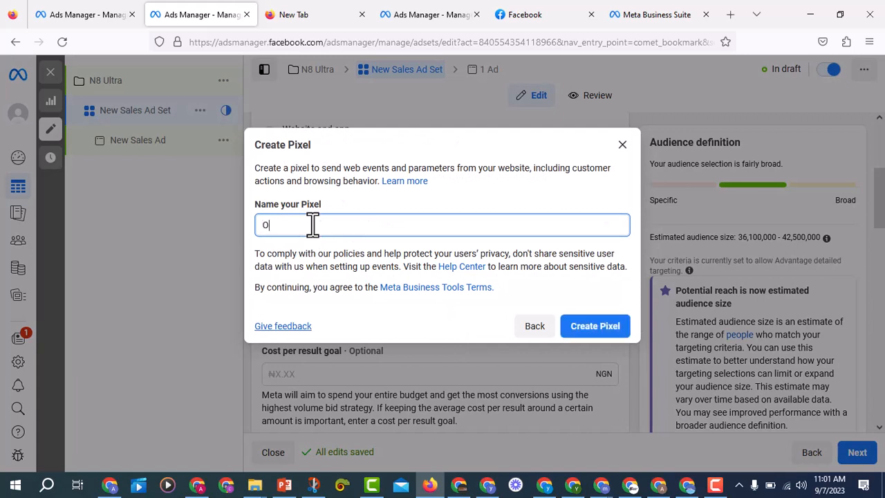
type("la ")
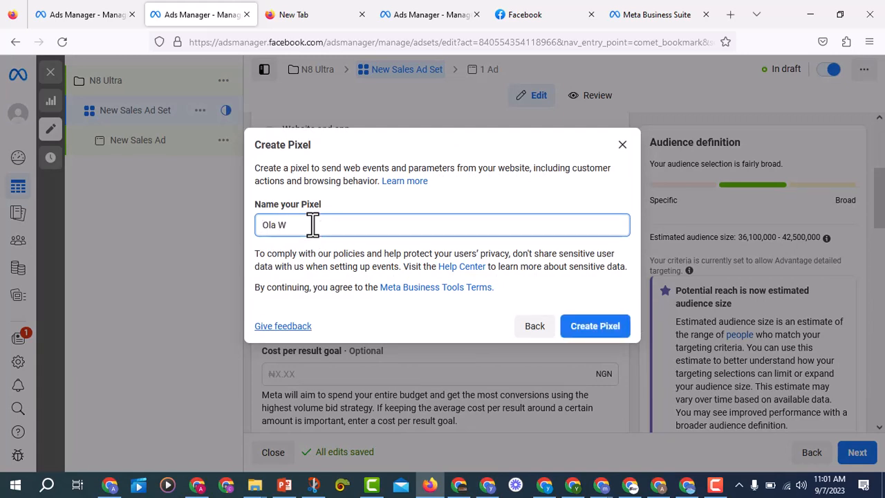
type("Wale")
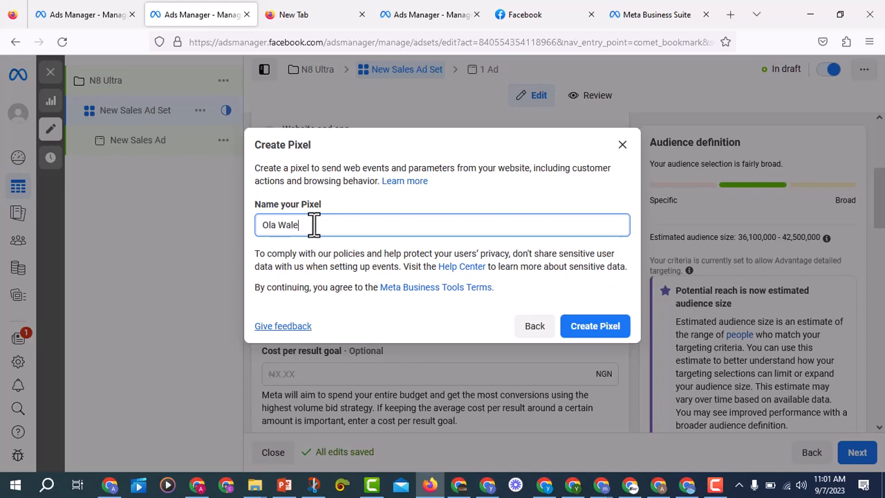
left_click(584, 326)
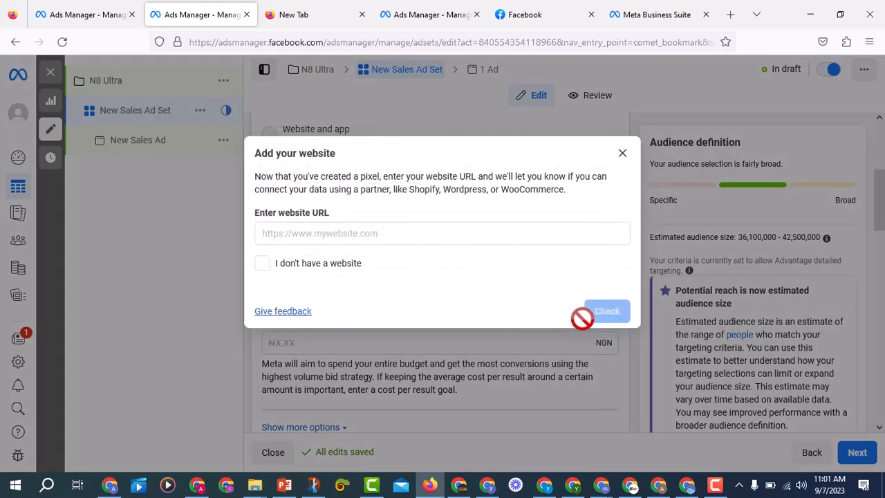
- Finish the pixel setup without a website or code, and select the new pixel for the ad set
left_click(275, 270)
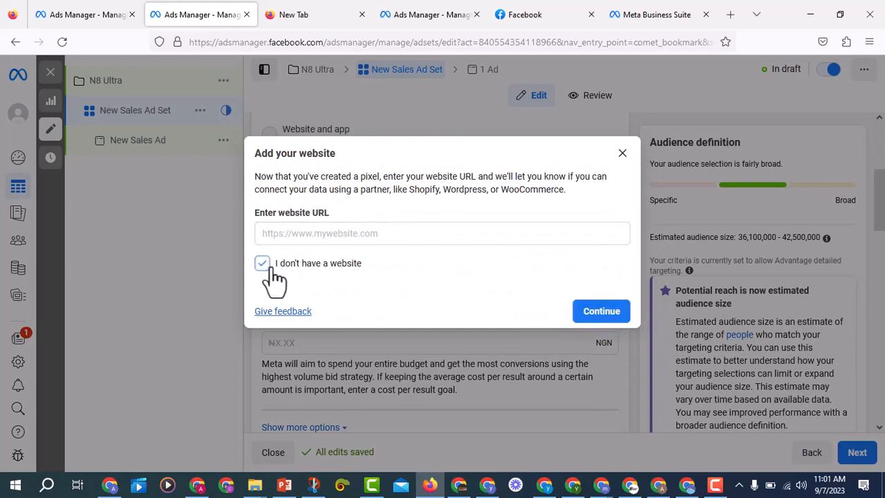
left_click(599, 315)
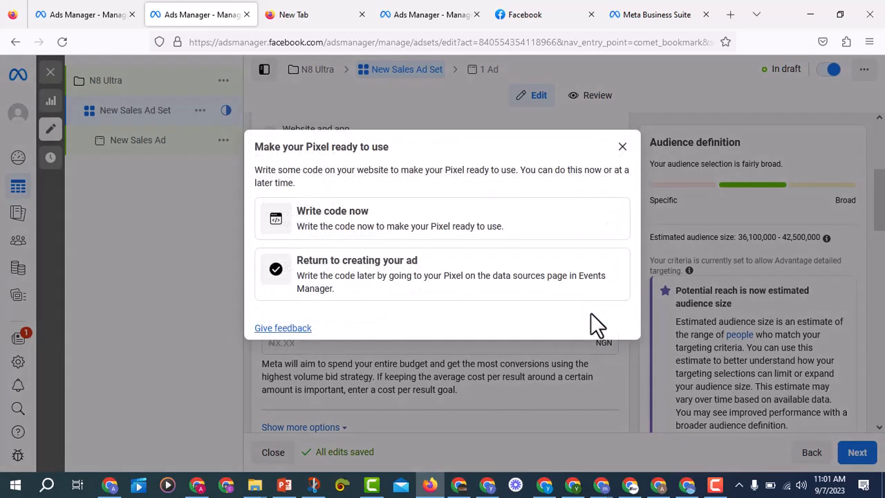
left_click(625, 152)
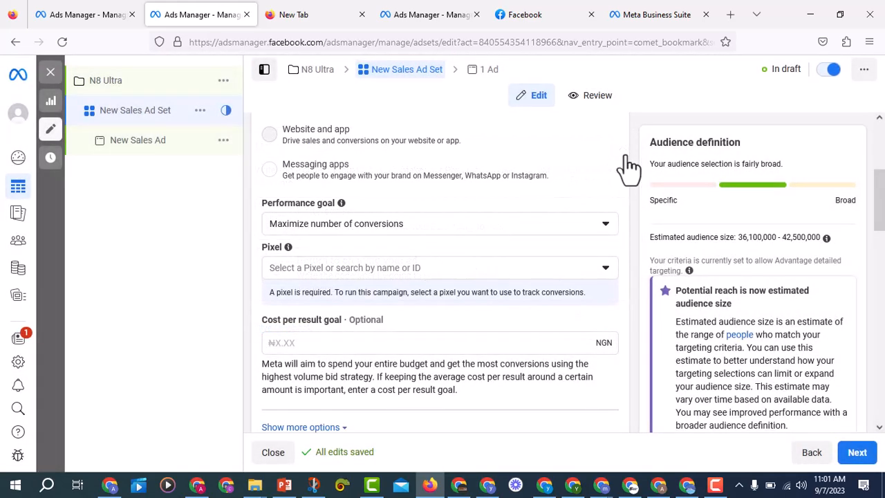
left_click(396, 275)
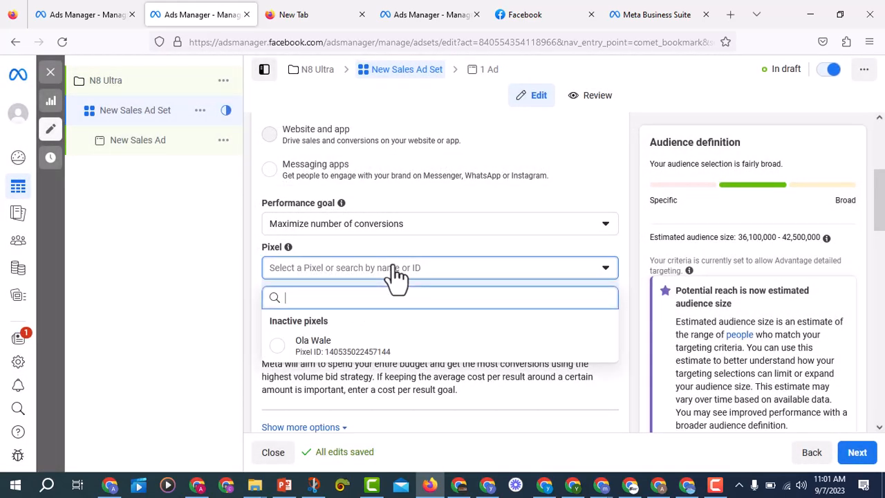
left_click(370, 365)
- Go through the conversion setup using standard events, review the pixel's event code list and finish it
scroll(410, 287, "down", 1)
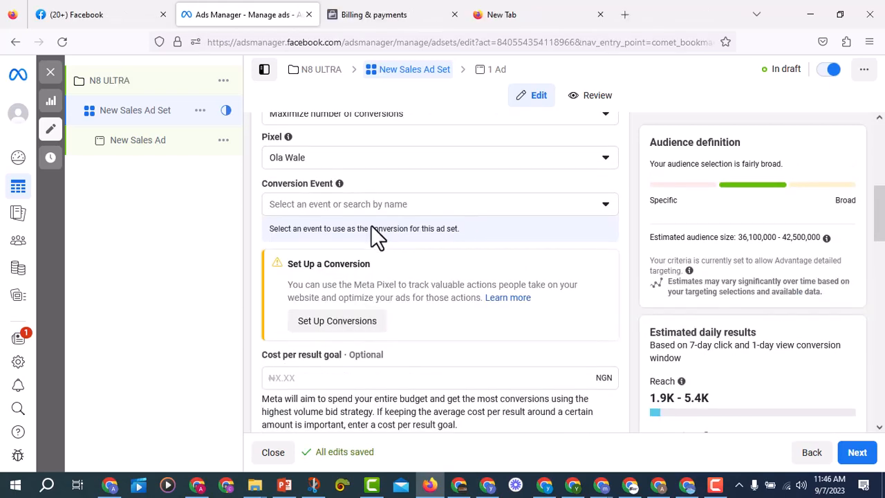
scroll(371, 226, "down", 1)
left_click_drag(289, 211, 372, 212)
left_click(372, 212)
left_click(355, 275)
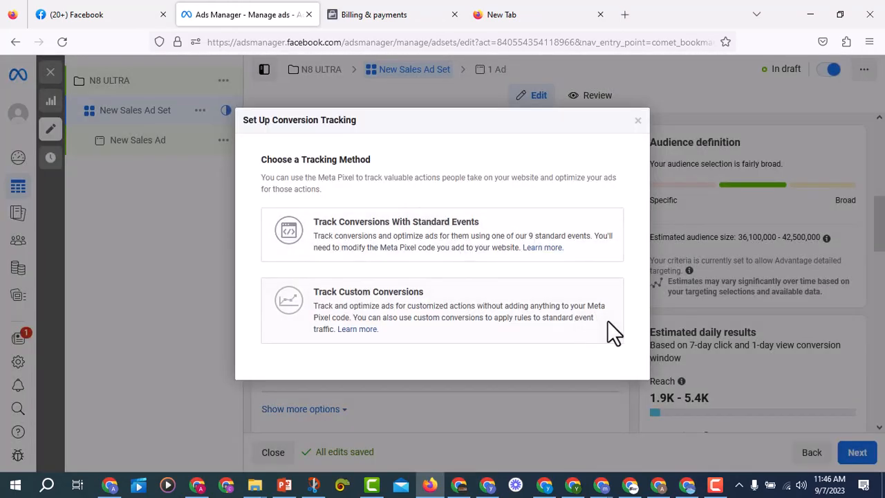
left_click(443, 246)
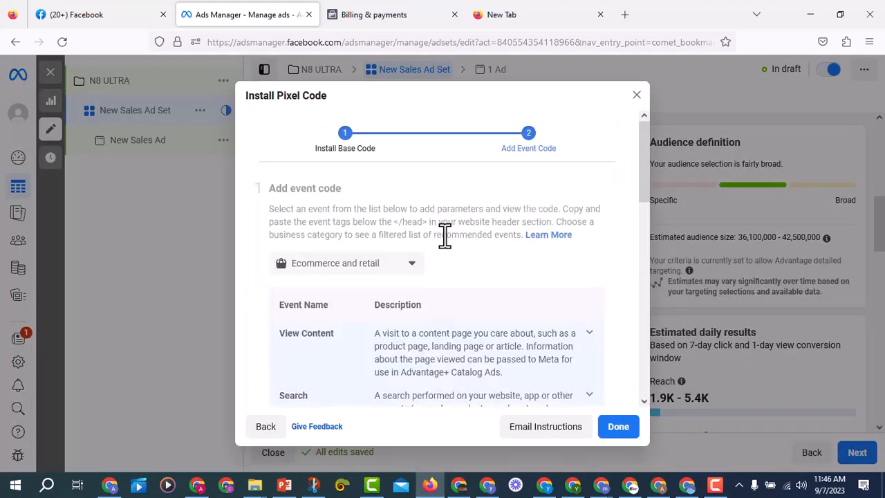
scroll(446, 248, "down", 10)
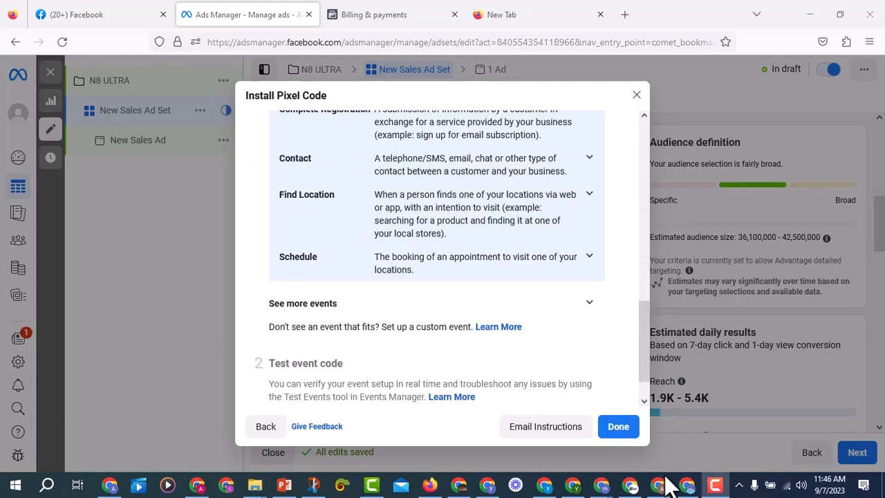
left_click(628, 428)
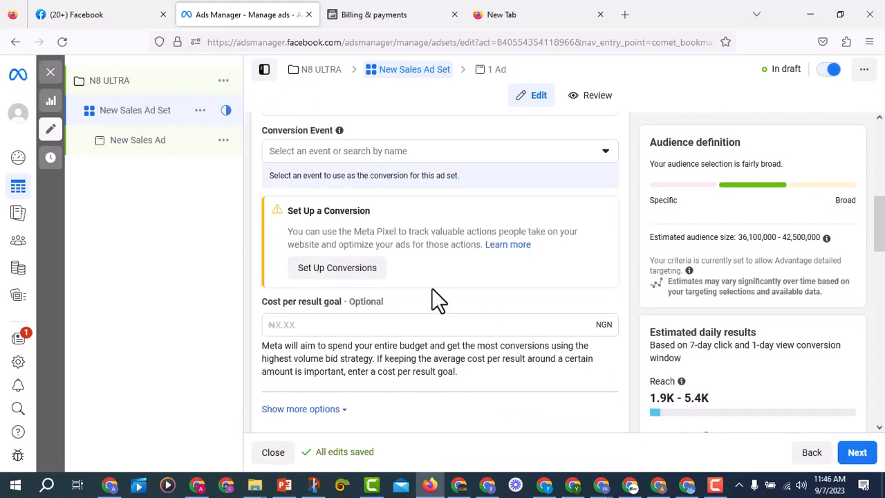
- Set the ad set's conversion event to Purchase
scroll(431, 288, "down", 2)
scroll(403, 309, "up", 3)
left_click(403, 311)
scroll(401, 307, "up", 1)
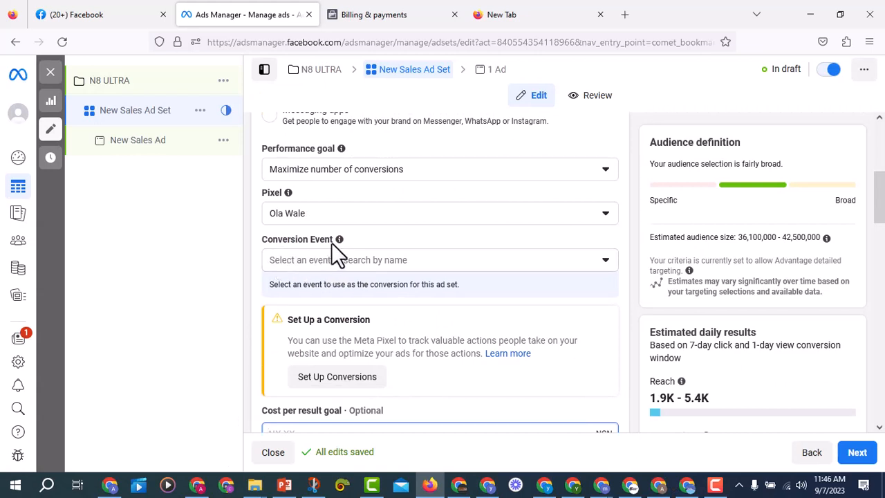
left_click(356, 261)
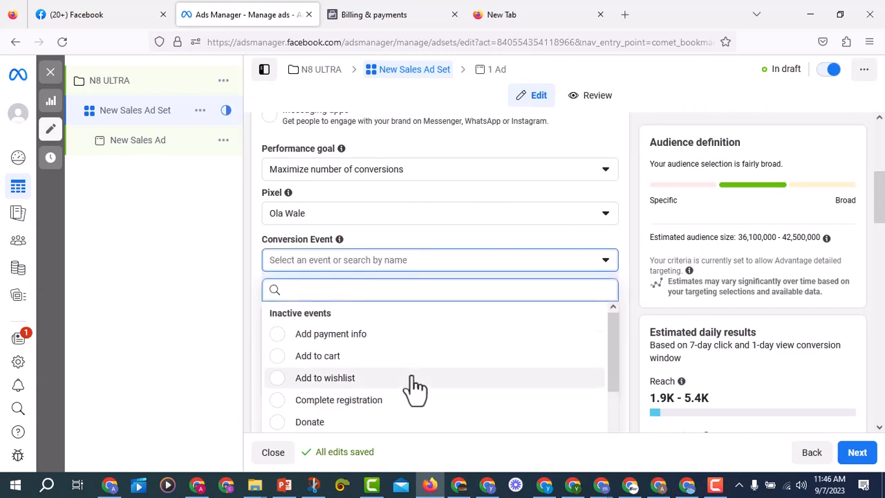
scroll(413, 389, "down", 2)
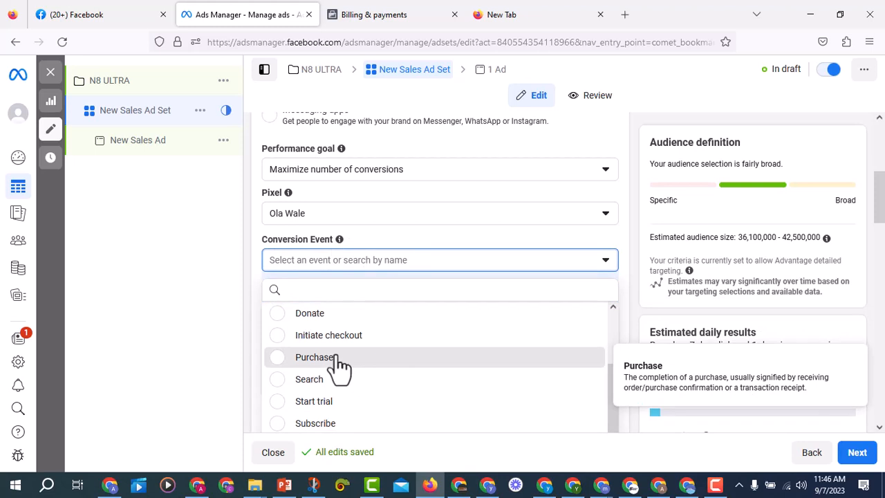
left_click(315, 358)
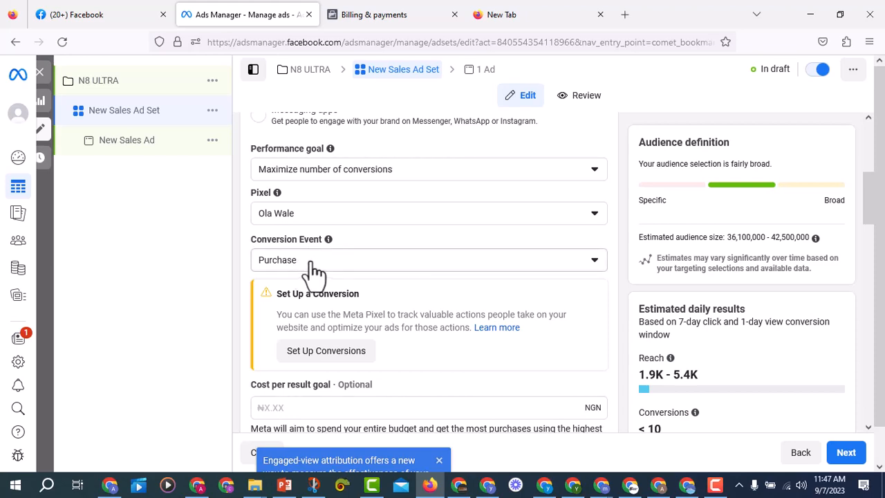
- Dismiss the engaged-view attribution tip and review the ad set's daily budget and schedule
scroll(495, 262, "down", 5)
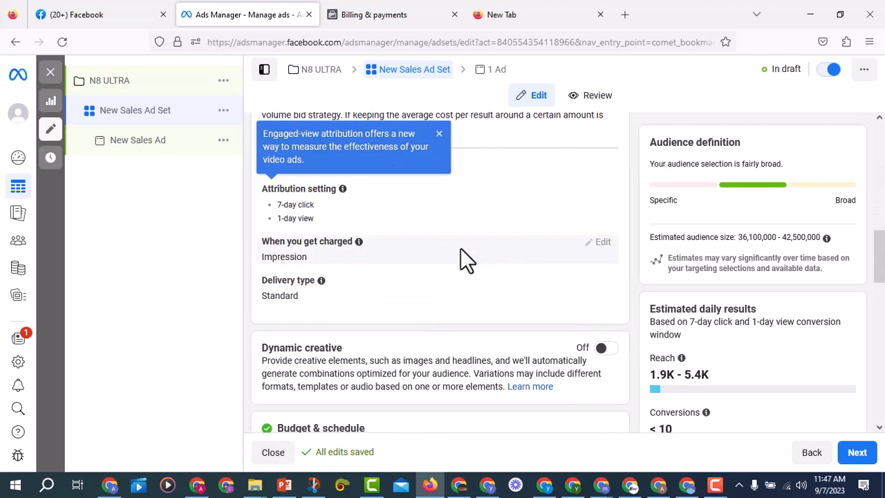
left_click(438, 133)
scroll(498, 308, "down", 4)
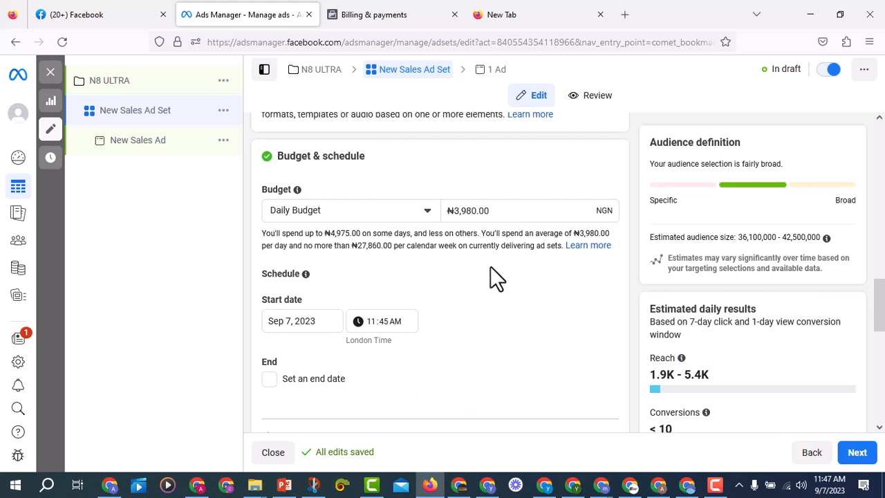
- Replace Nigeria in the ad set's audience locations with the city of Lagos, Lagos State
scroll(487, 279, "down", 5)
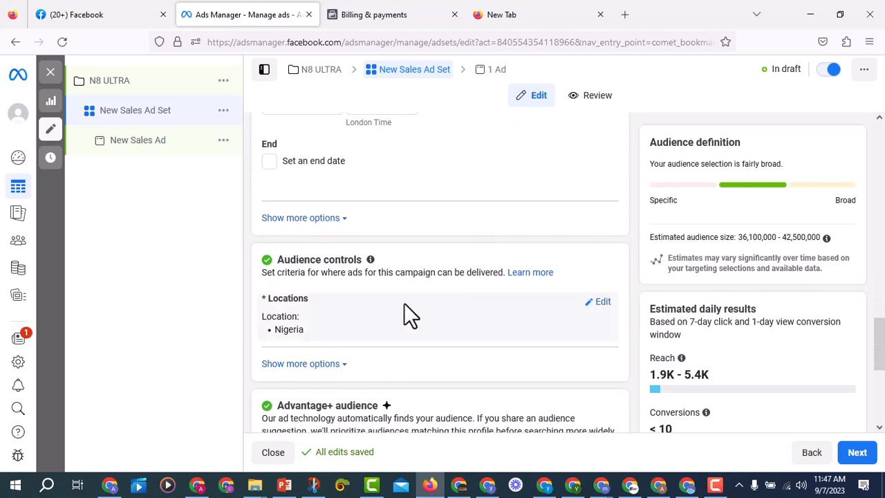
scroll(346, 304, "down", 1)
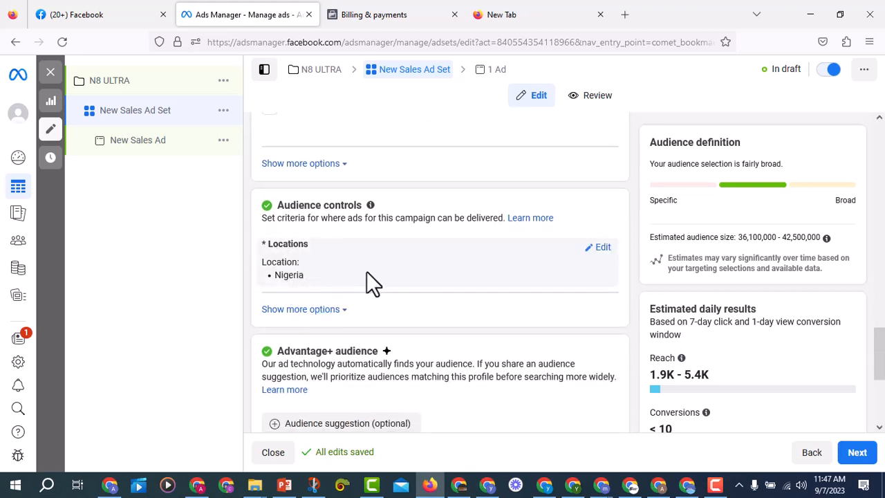
left_click(601, 249)
scroll(588, 272, "down", 2)
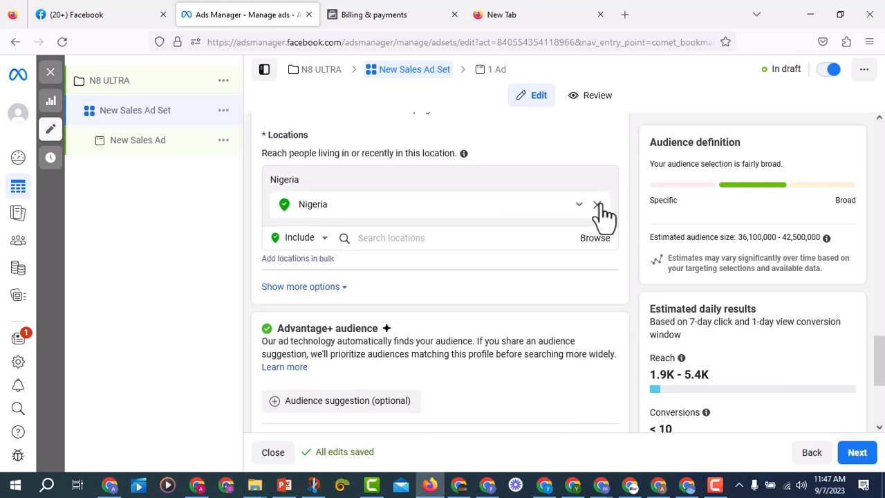
left_click(598, 206)
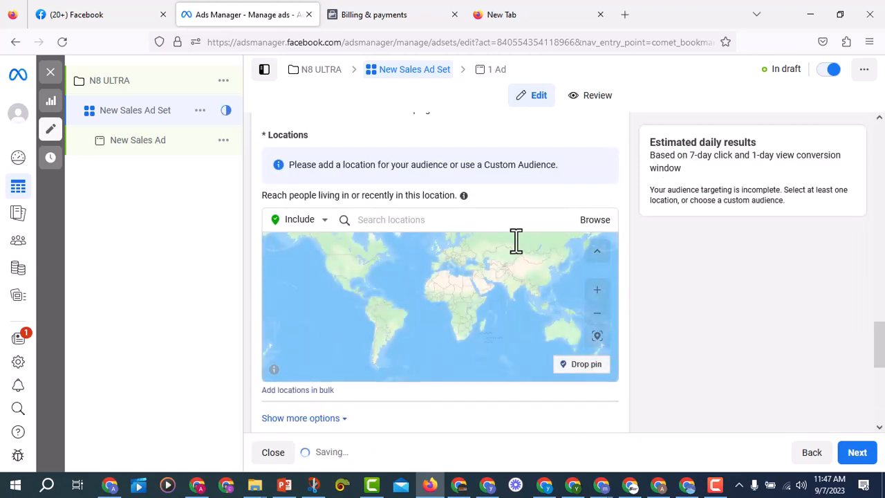
left_click(474, 220)
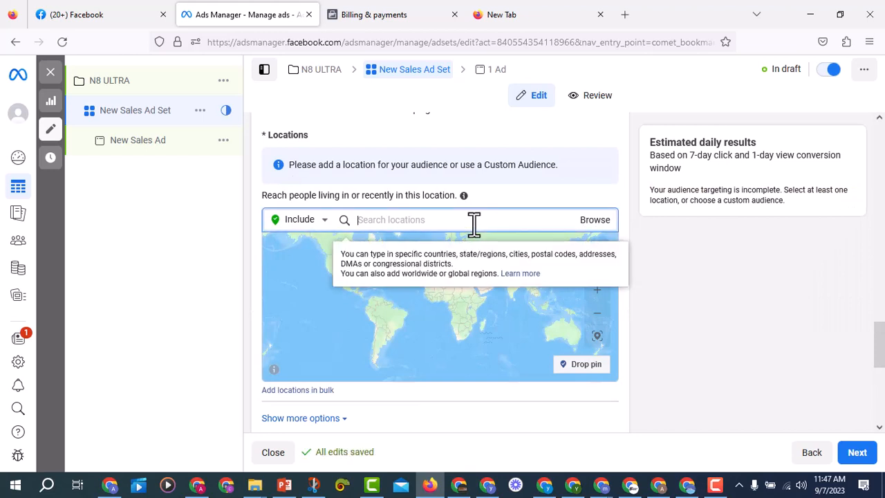
type("LAGOS")
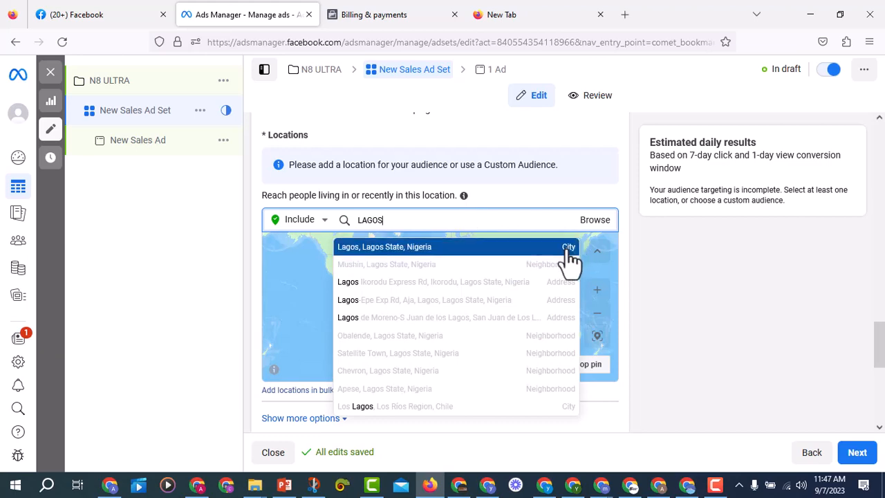
left_click(568, 253)
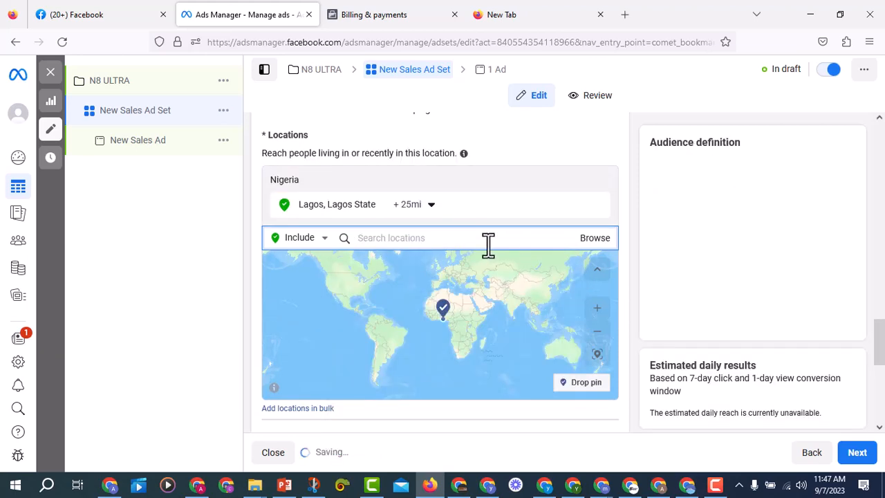
- Add the cities of Abuja, Federal Capital Territory, and Port Harcourt, Rivers State, to the included audience locations
type("A")
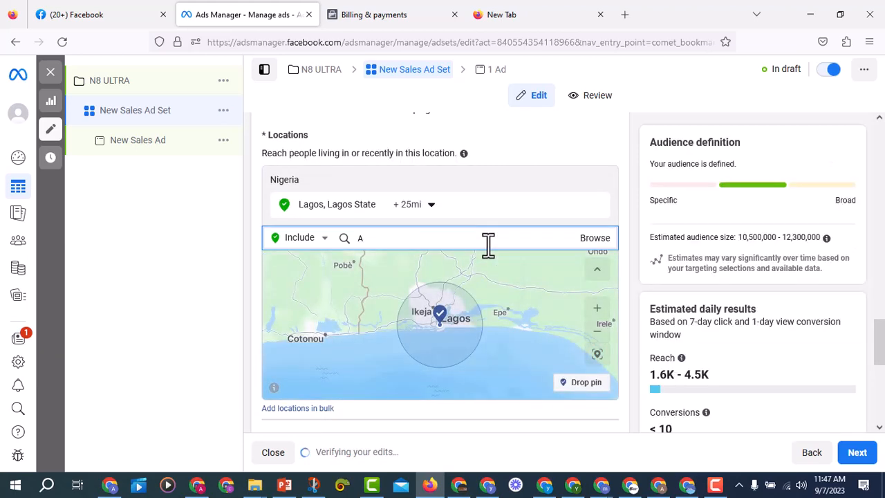
type("BUJA")
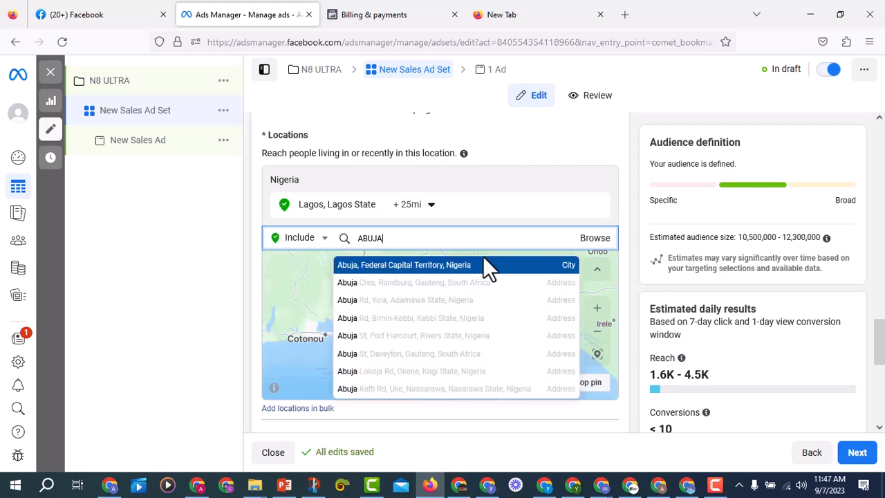
left_click(485, 259)
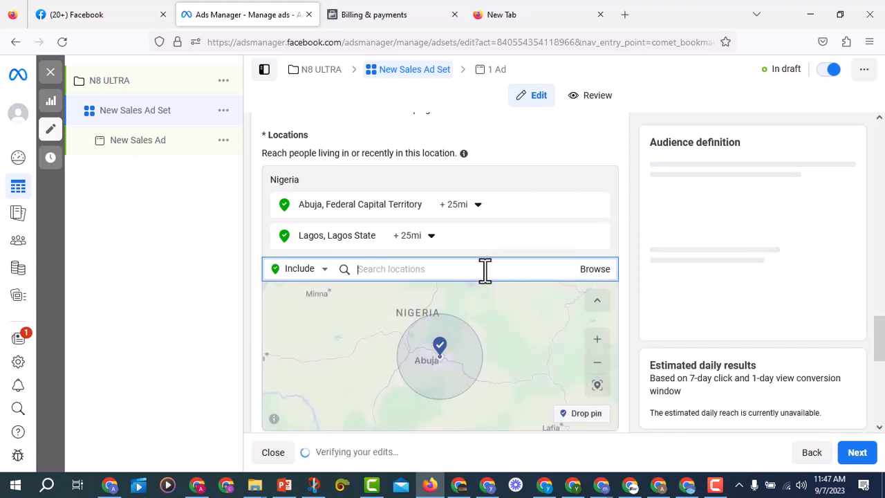
type("POT")
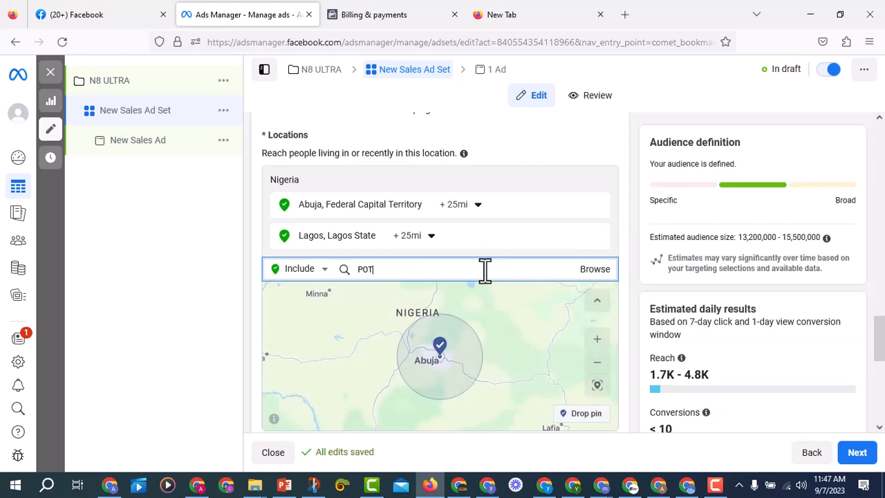
key("BackSpace")
type("R")
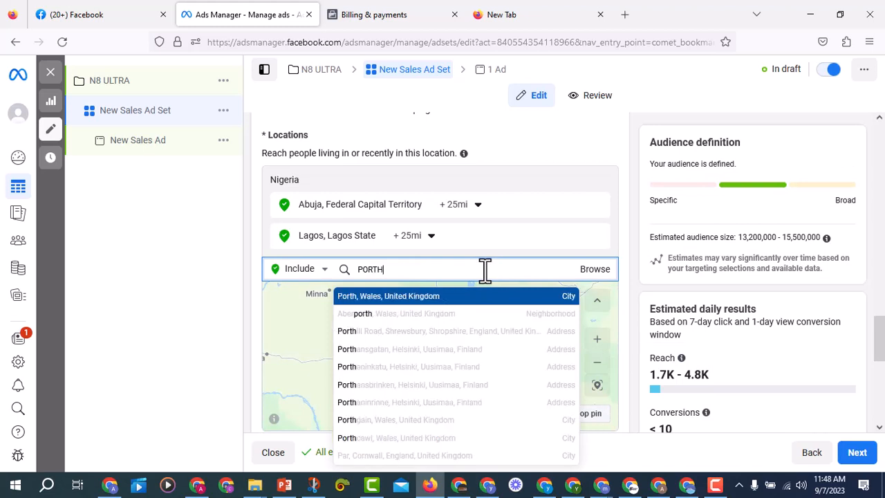
type("THA")
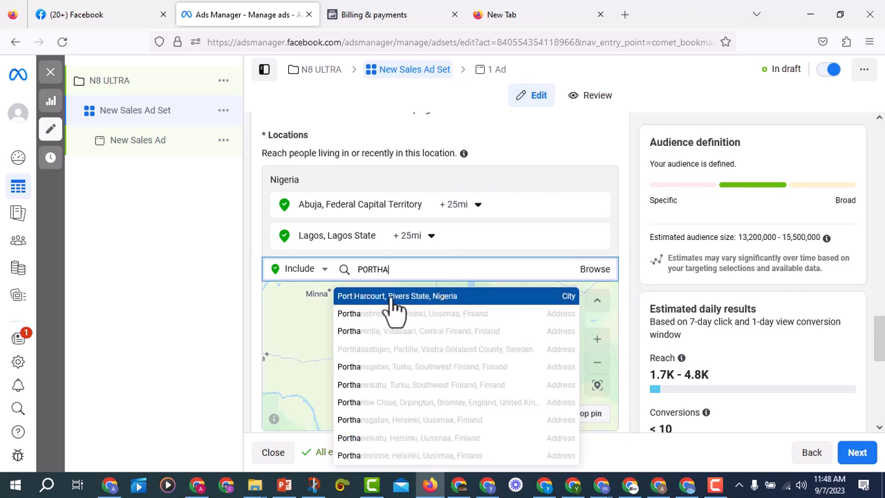
left_click(466, 298)
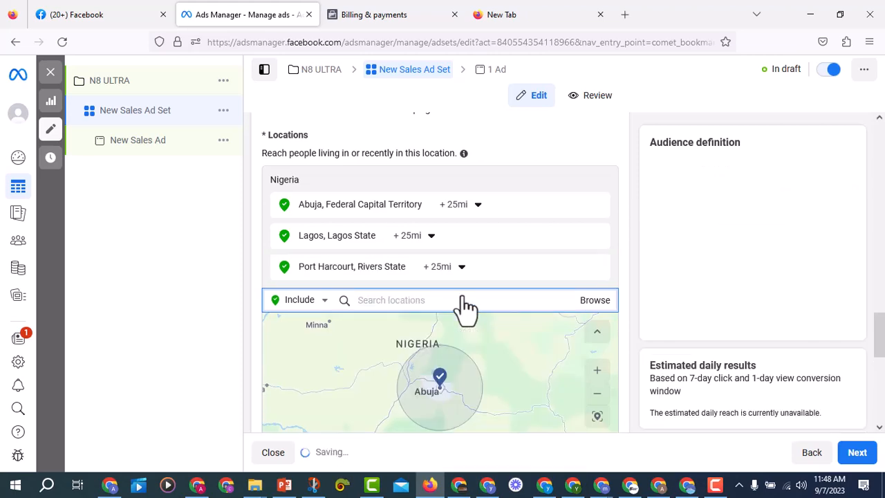
- Include Kano State and the city of Kaduna, Kaduna State, in the audience locations
type("KA")
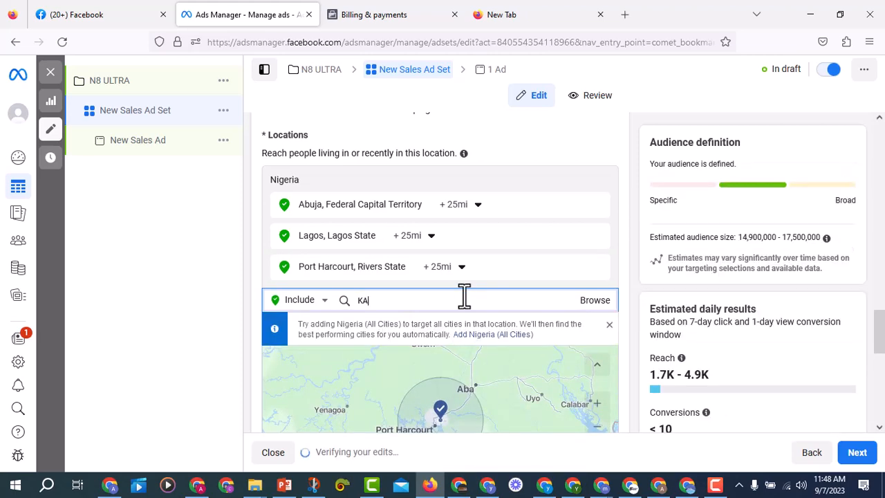
type("NO")
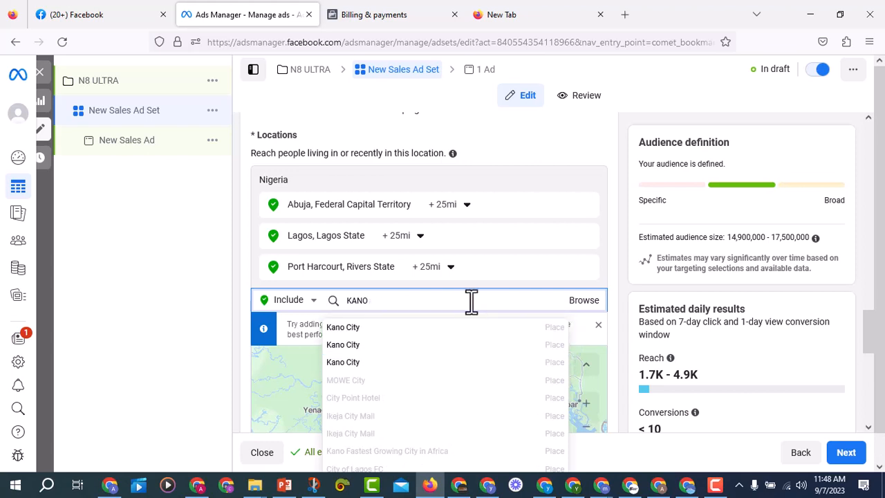
type("STA")
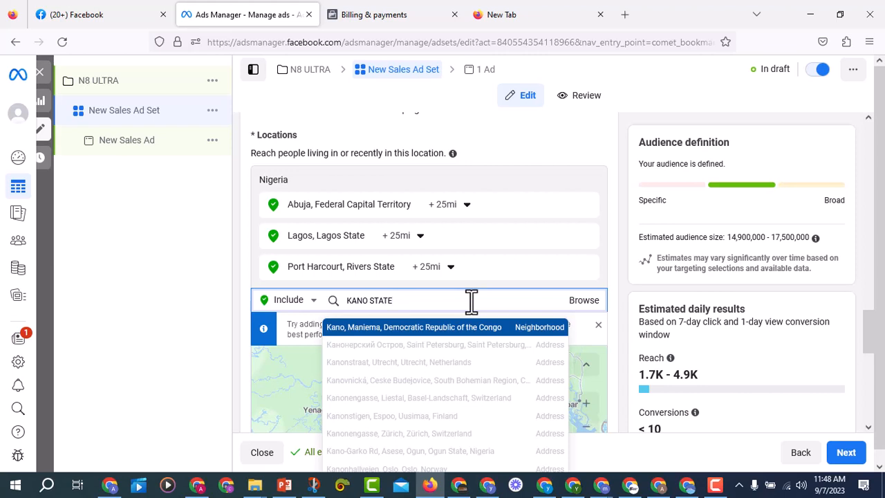
type("TE")
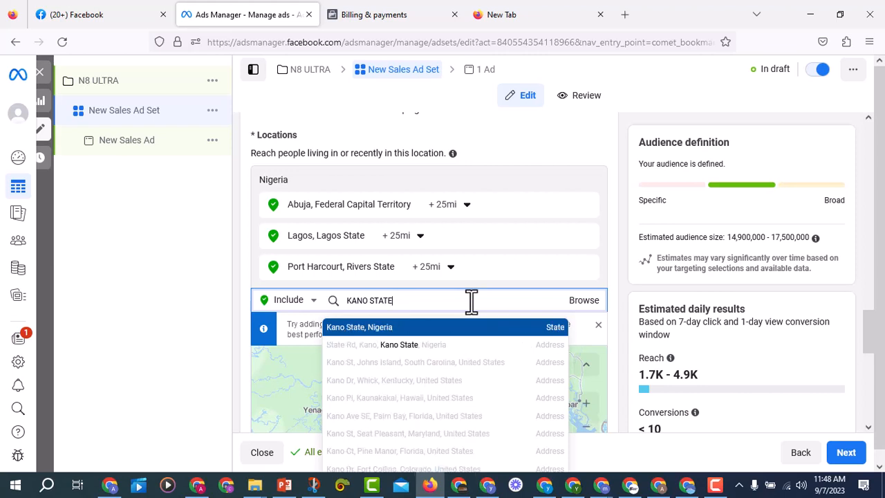
left_click(430, 330)
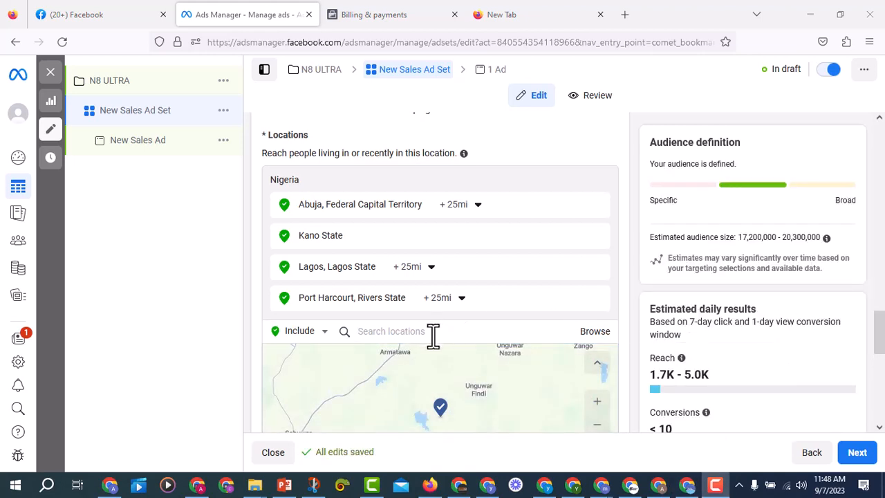
left_click(432, 332)
type("KADUNA")
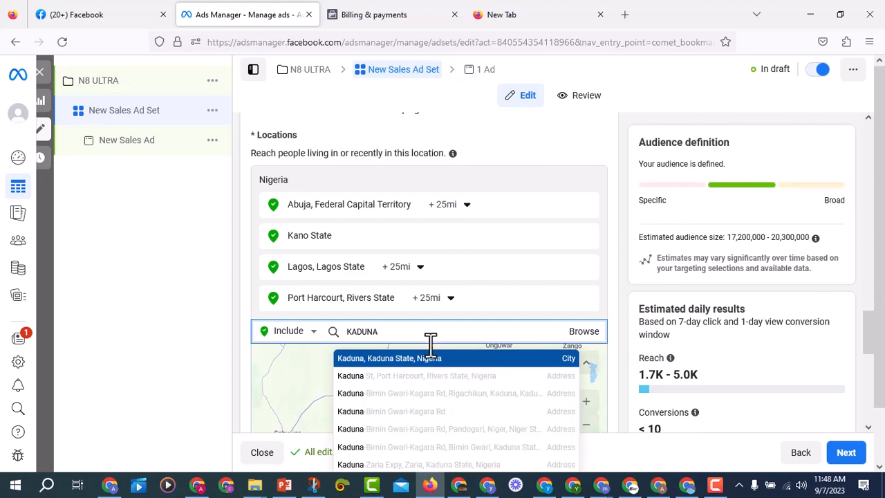
left_click(435, 359)
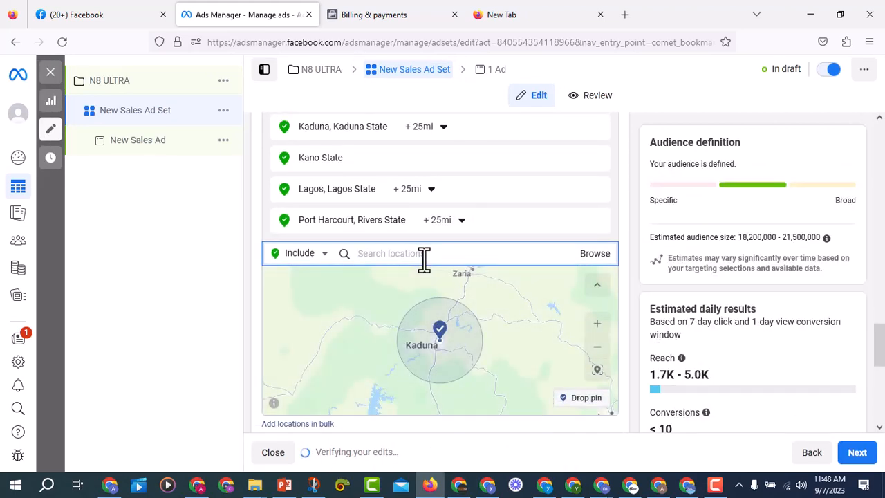
- Add the Nigerian states Oyo, Osun and Ogun to the included audience locations
type("oyo")
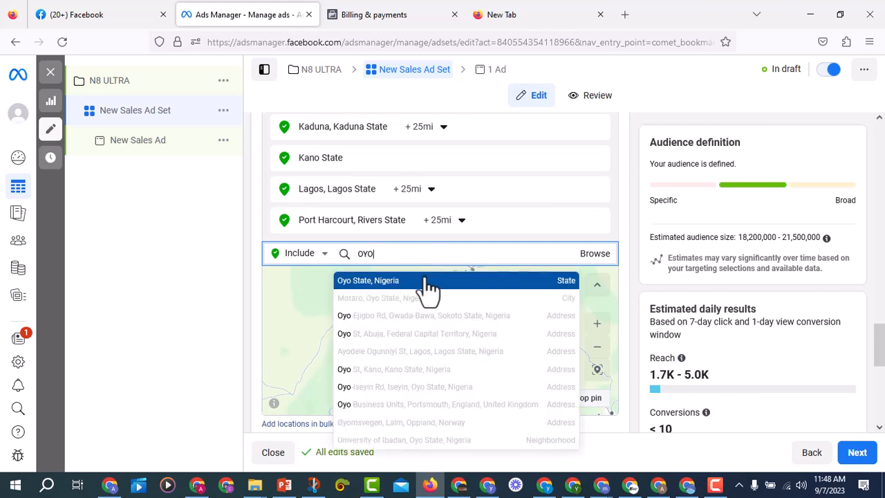
left_click(428, 280)
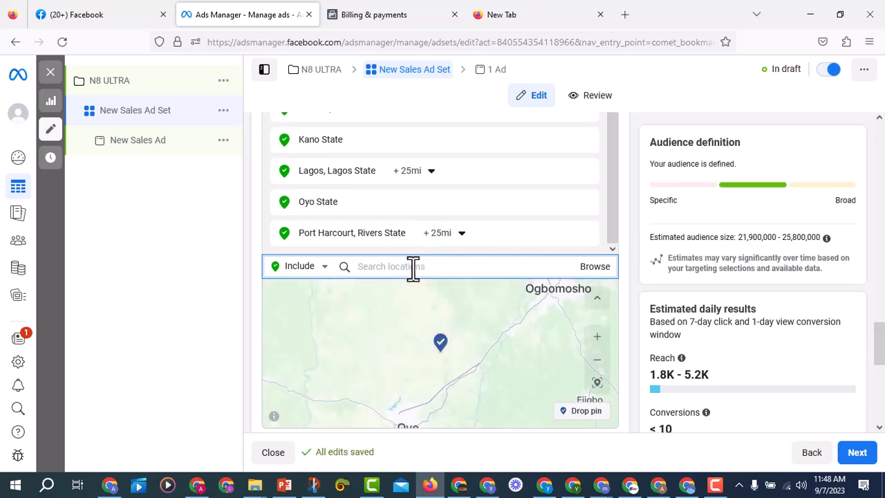
type("OD")
key("BackSpace")
type("s")
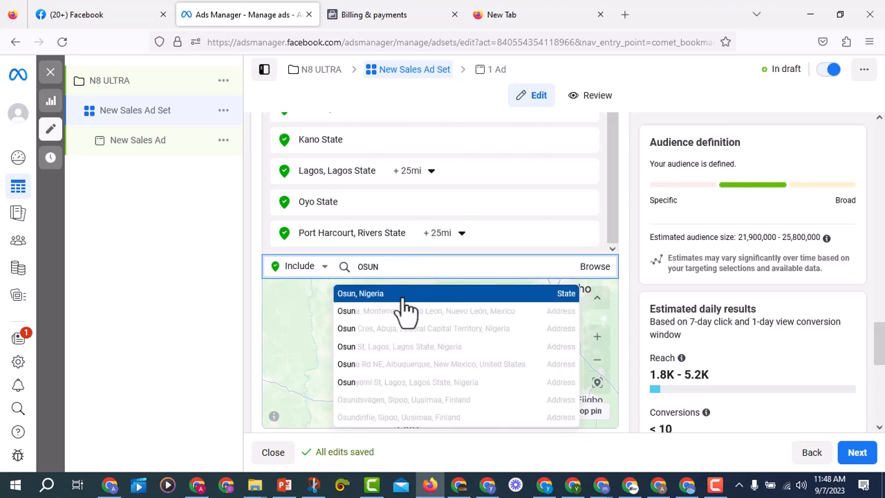
left_click(411, 296)
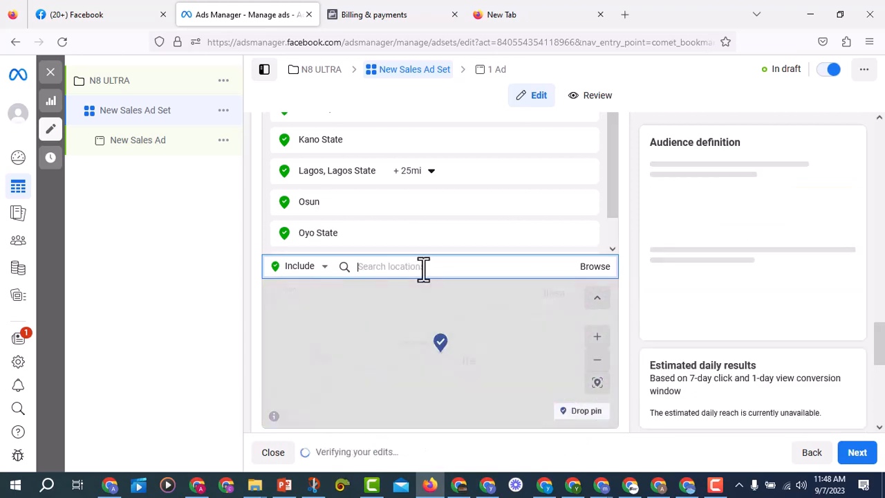
type("o")
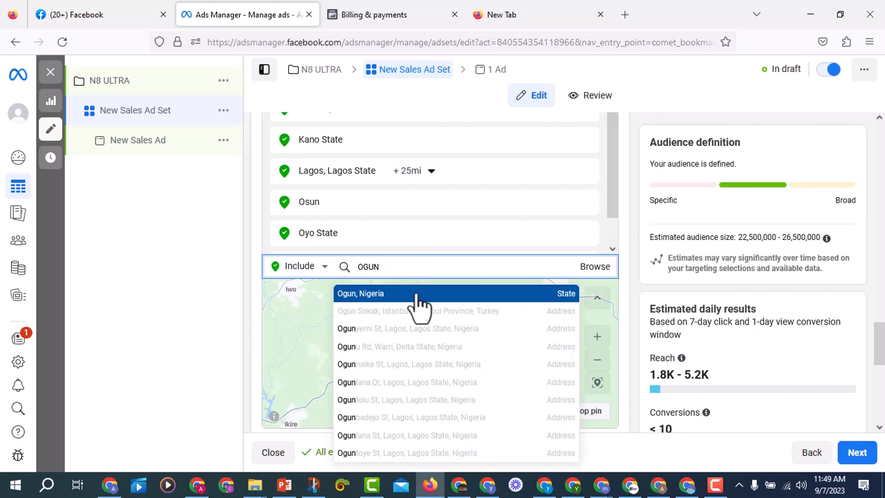
left_click(418, 301)
- Review the Advantage+ audience and placements settings, keep them, and continue to the ad level
scroll(526, 221, "down", 3)
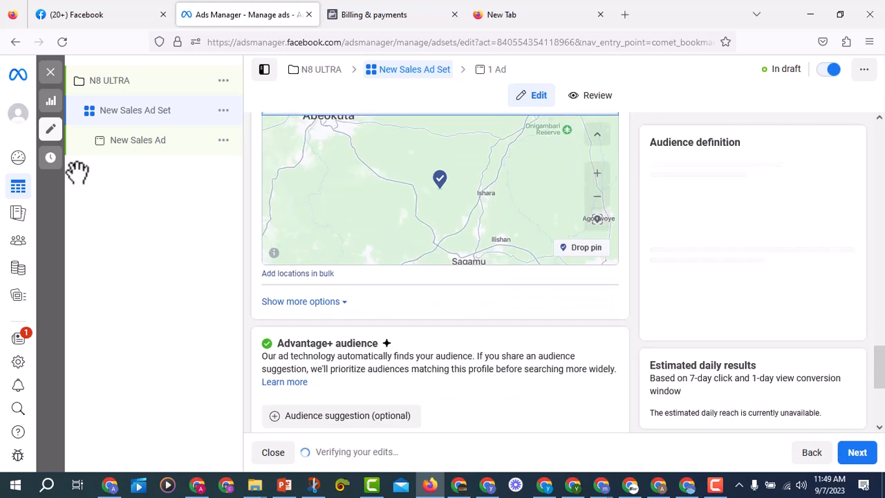
scroll(496, 402, "down", 3)
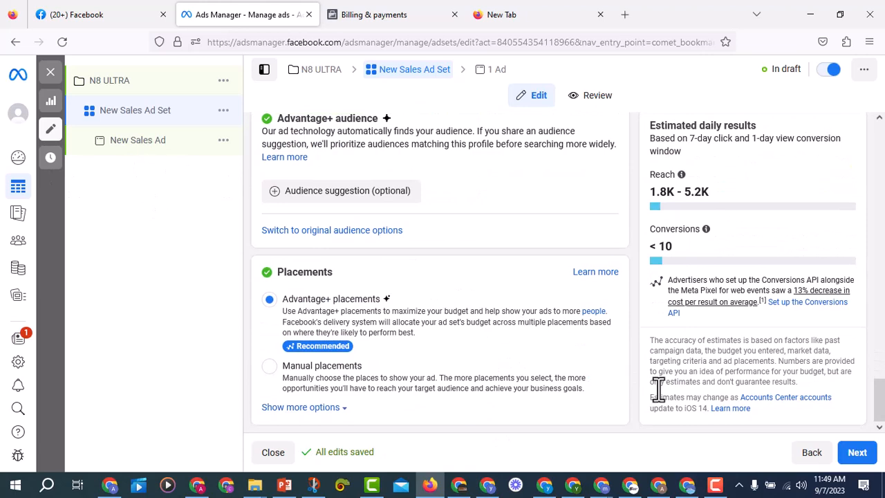
left_click(861, 453)
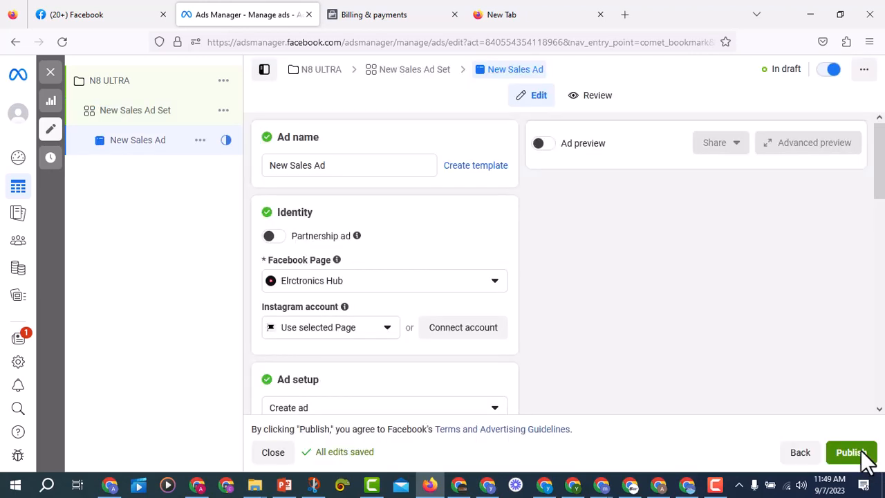
- Set the ad's Facebook Page to Original Products in its identity settings
scroll(374, 214, "down", 2)
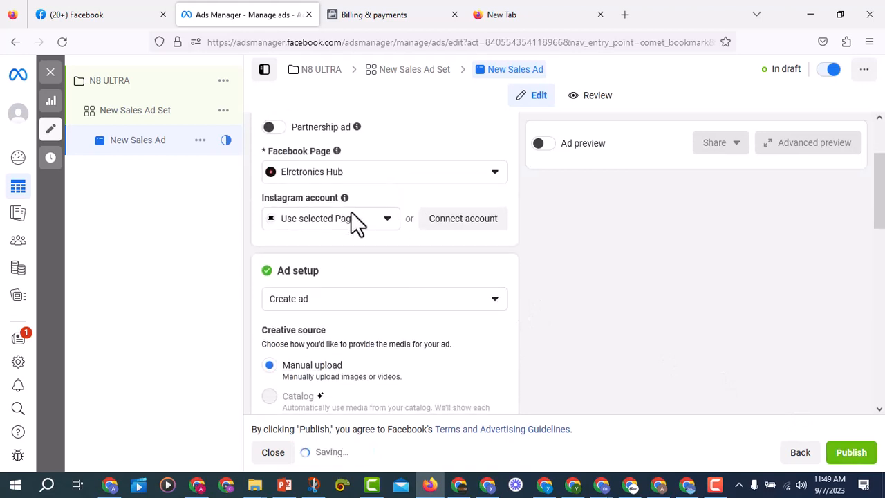
scroll(351, 228, "up", 1)
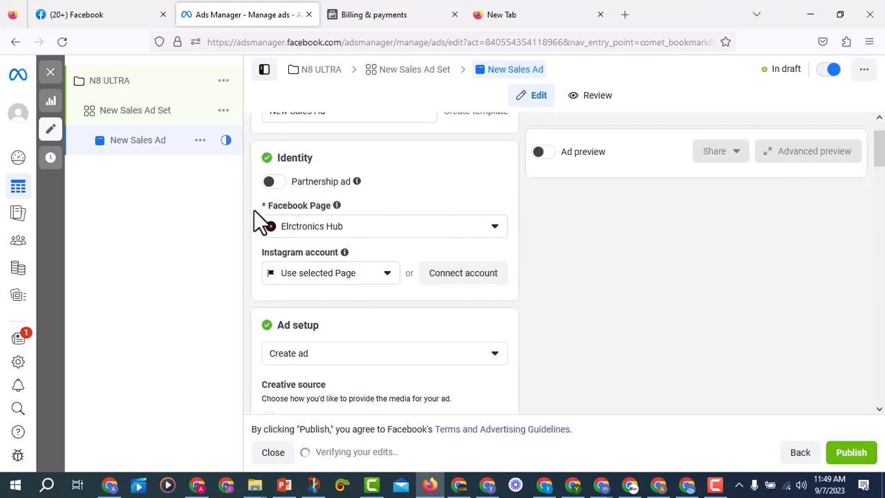
left_click(356, 232)
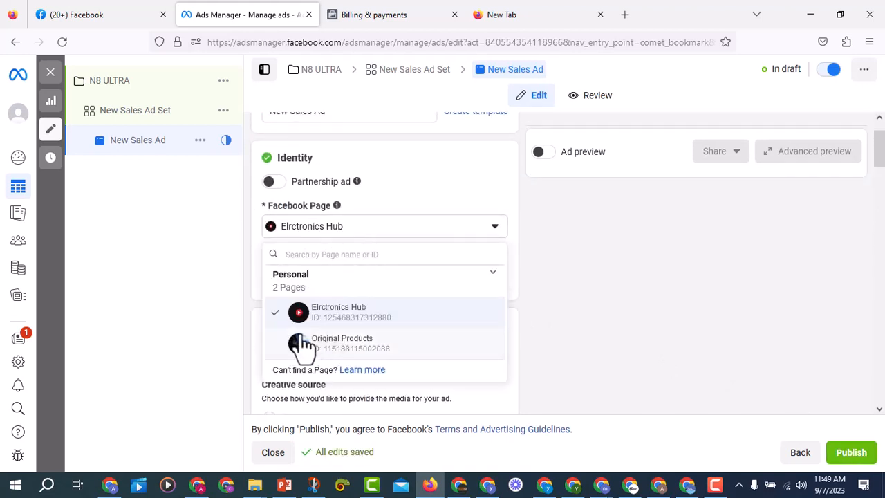
left_click(423, 347)
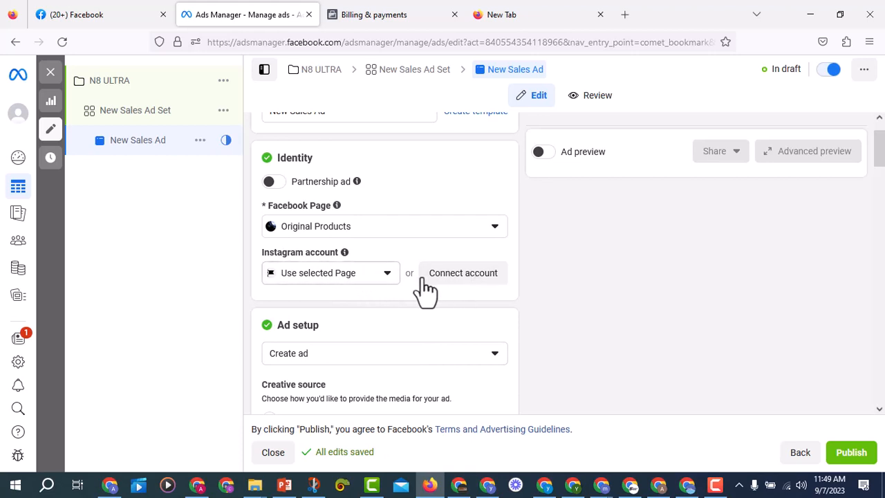
- Add an image to the ad creative by uploading H324c5e6e4cbd47e090fb96675885ee5bA.jpg from the Downloads folder
scroll(410, 279, "down", 5)
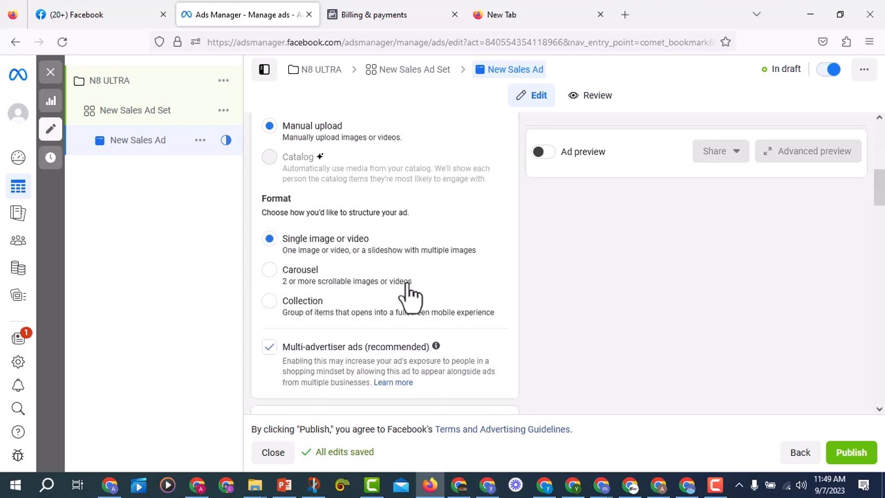
scroll(408, 283, "down", 3)
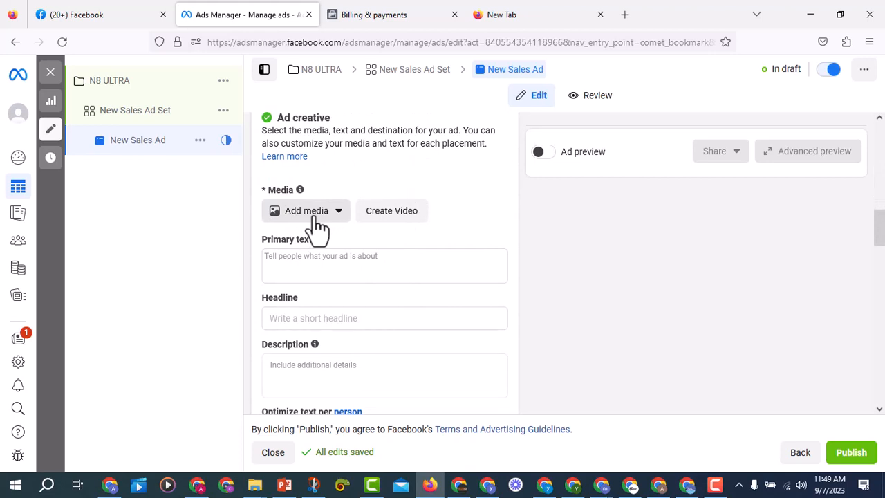
left_click(310, 222)
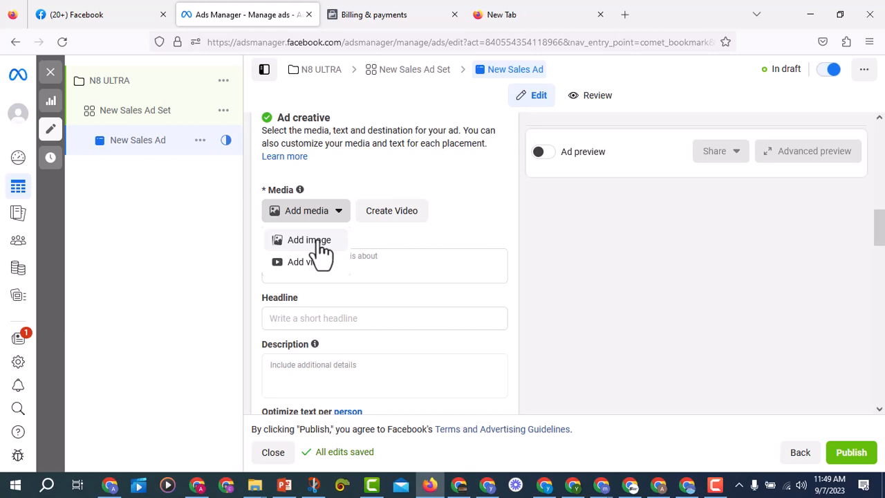
left_click(321, 254)
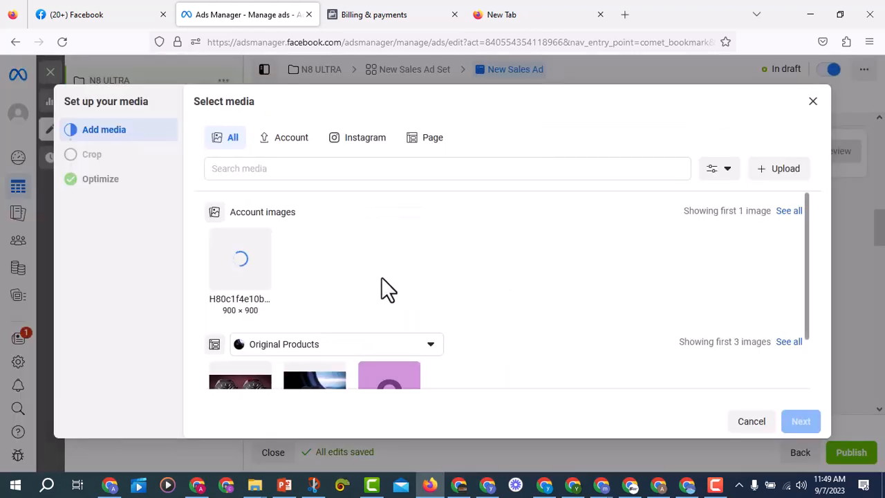
left_click(786, 174)
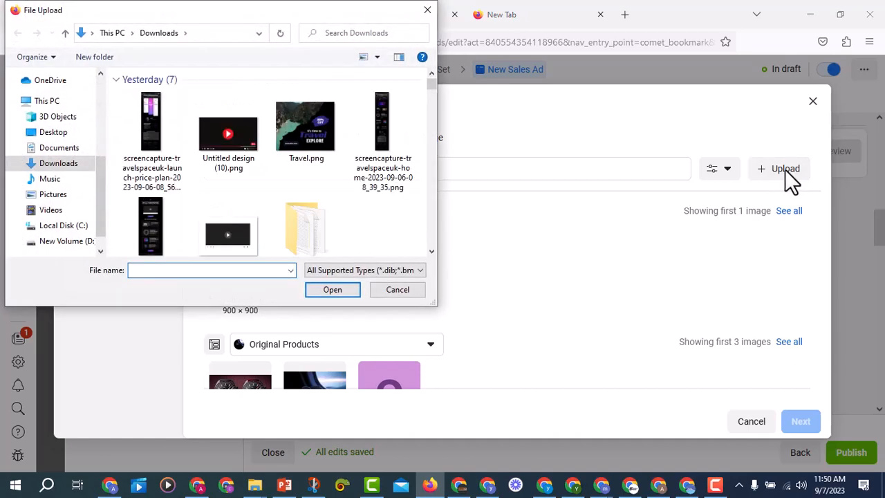
scroll(267, 198, "down", 5)
scroll(276, 197, "down", 5)
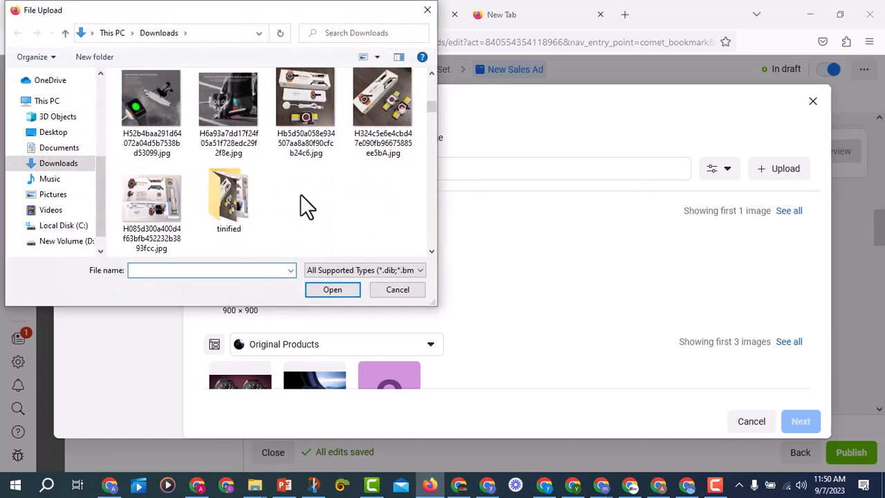
scroll(300, 197, "up", 1)
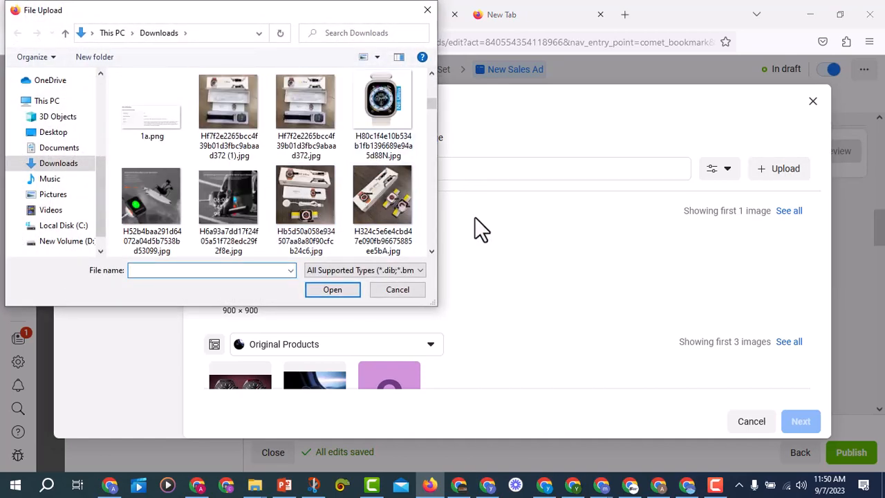
left_click(389, 202)
left_click(342, 290)
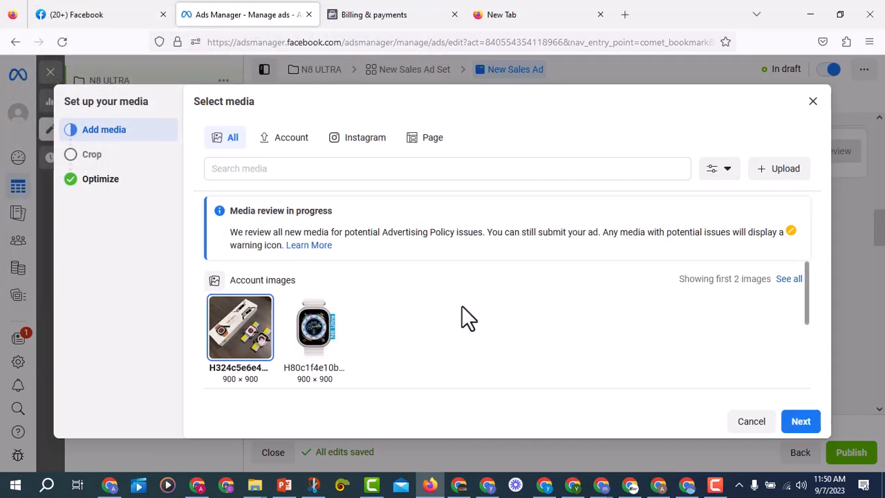
- Finish the media setup for the uploaded image, keeping the suggested placement crops and the Advantage+ creative optimization settings
left_click(799, 421)
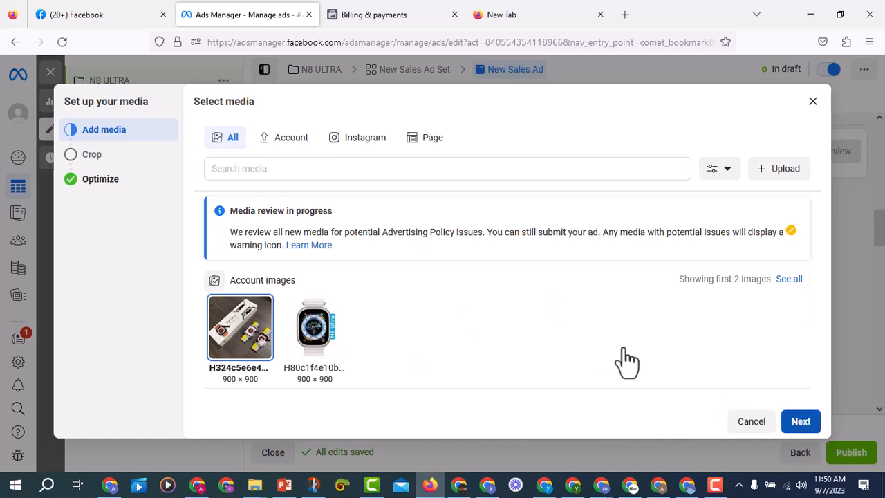
scroll(566, 294, "down", 3)
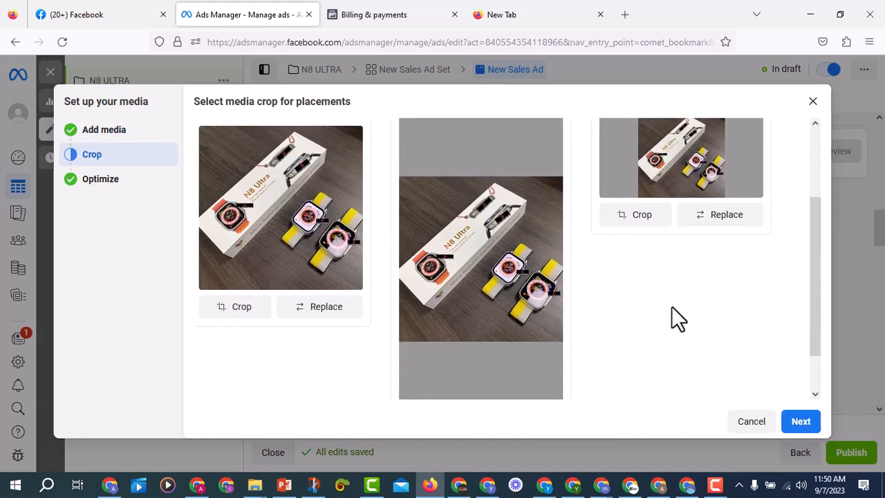
left_click(800, 423)
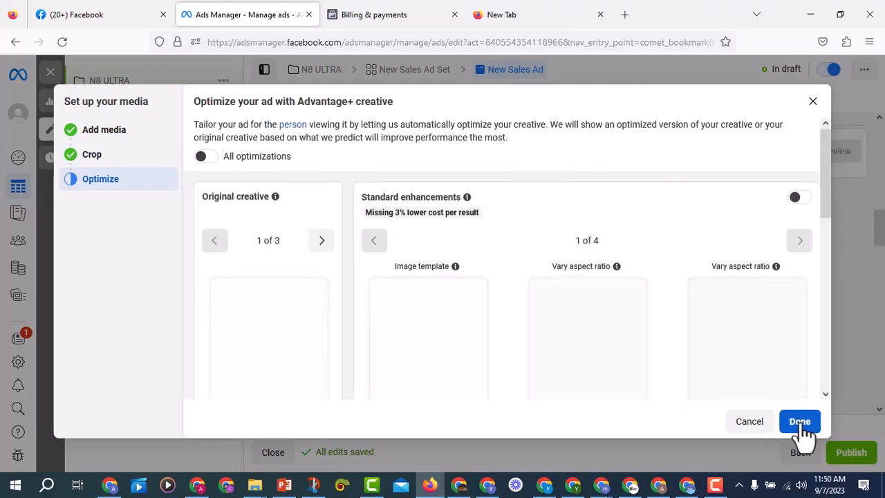
scroll(422, 228, "down", 4)
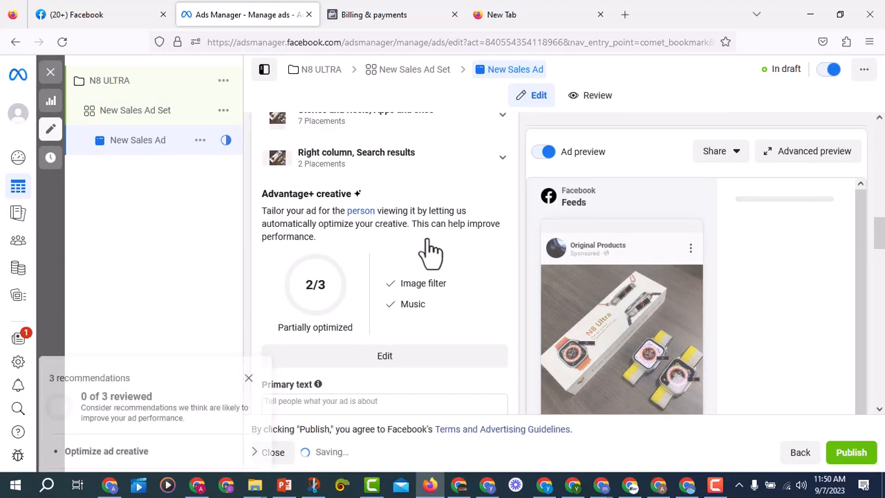
scroll(430, 238, "down", 1)
left_click(249, 276)
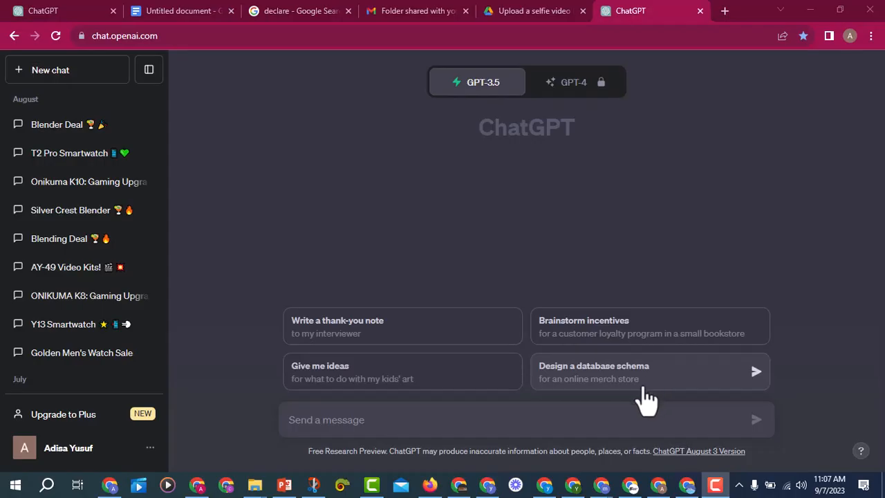
- Prompt ChatGPT with "i am selling N8 Ultra smartwatch, write a primary text to be used on facebook ads, use emojies and list the features"
left_click(604, 419)
type("i a")
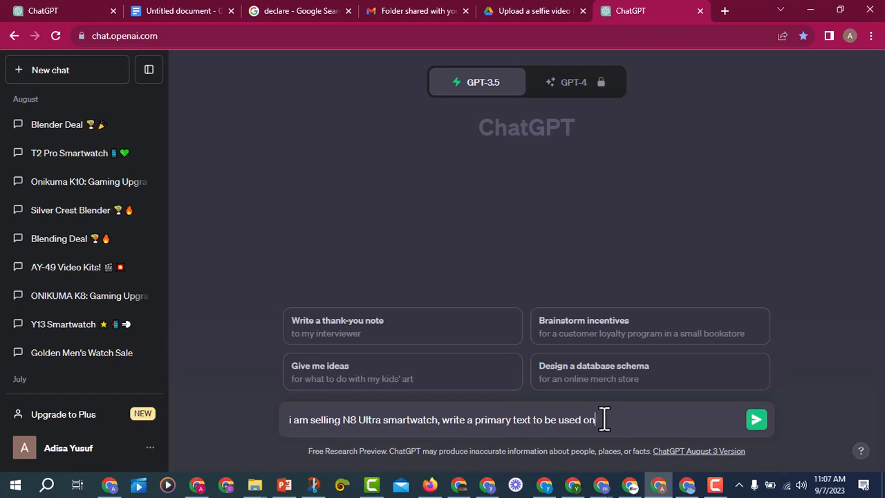
type("ook ads, use emojies and")
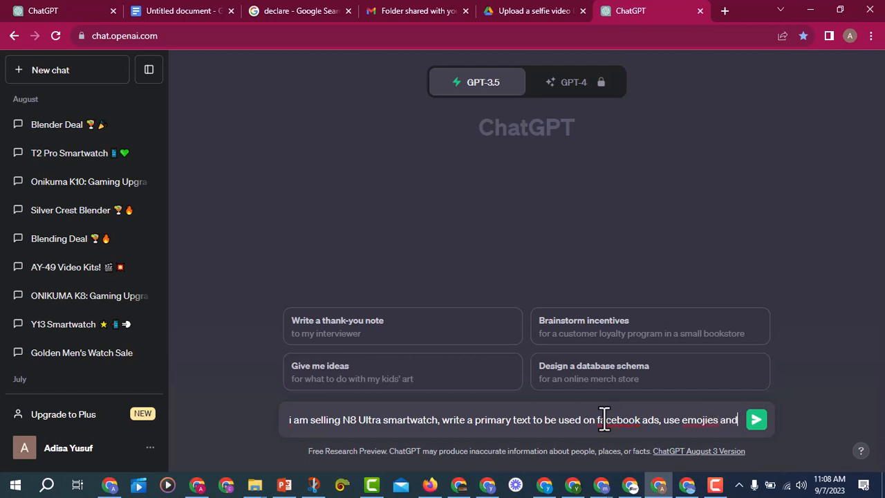
type("ist the fea")
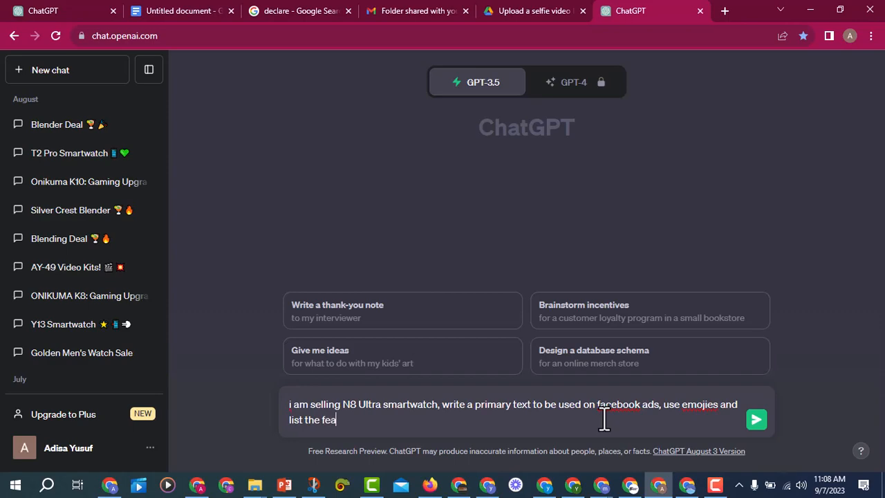
type("tures")
key("Return")
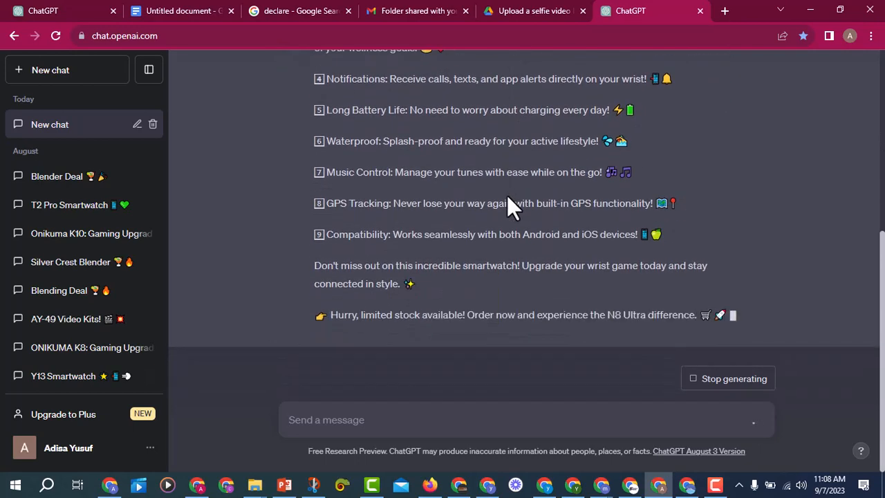
- Copy ChatGPT's entire N8 Ultra ad text and paste it into the ad's primary text in Ads Manager
scroll(525, 208, "up", 5)
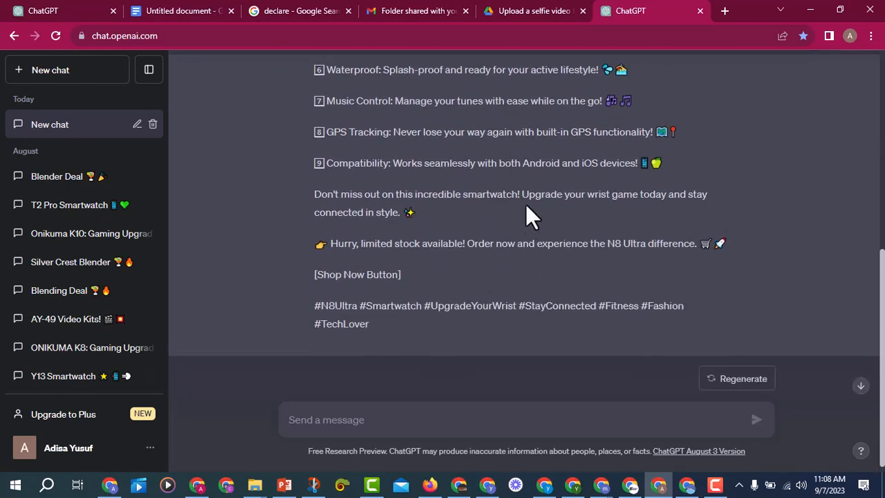
scroll(526, 208, "up", 2)
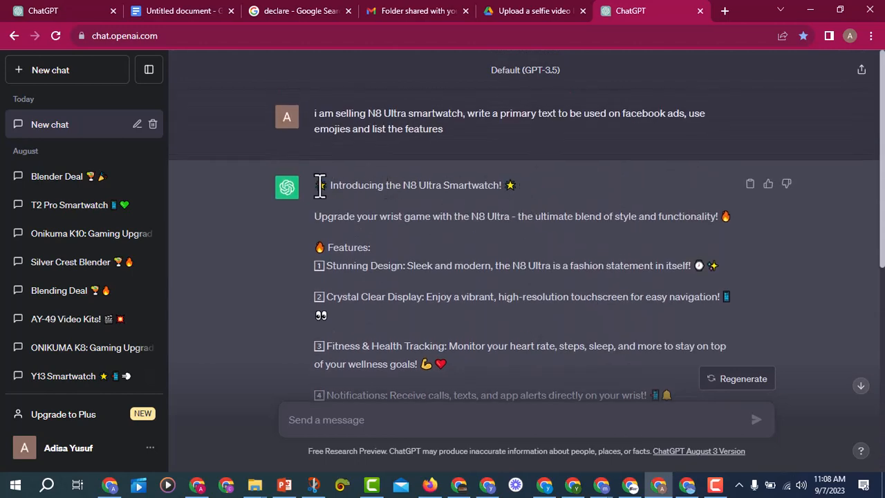
left_click_drag(316, 184, 503, 376)
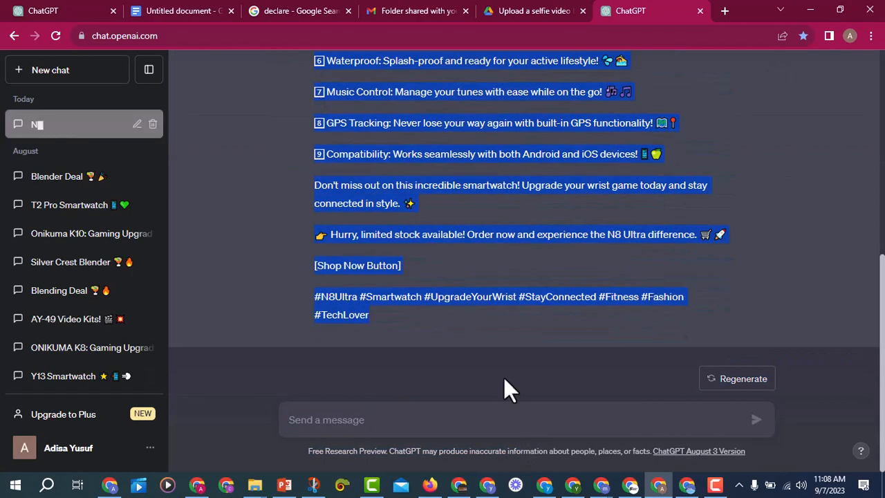
right_click(365, 236)
left_click(381, 246)
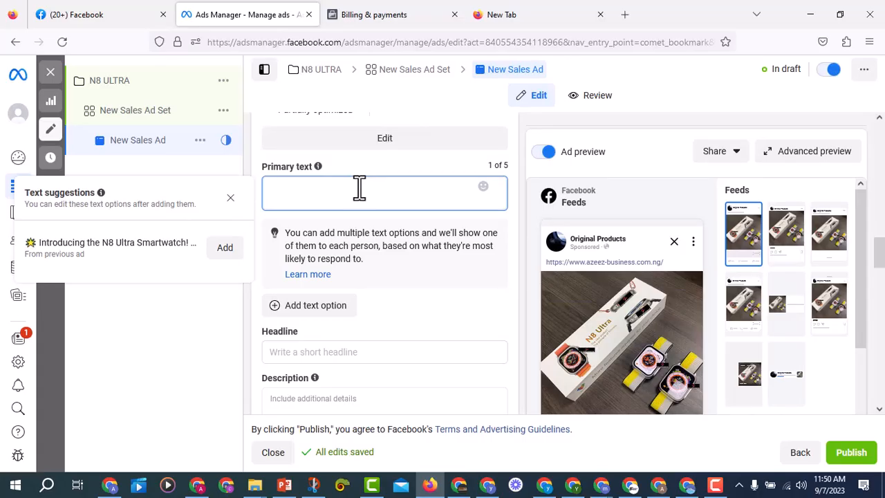
key("ctrl+v")
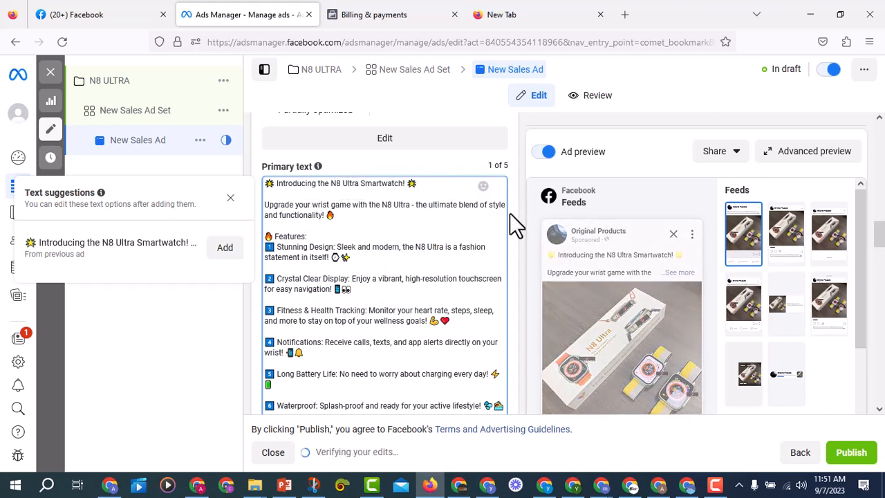
scroll(322, 192, "down", 4)
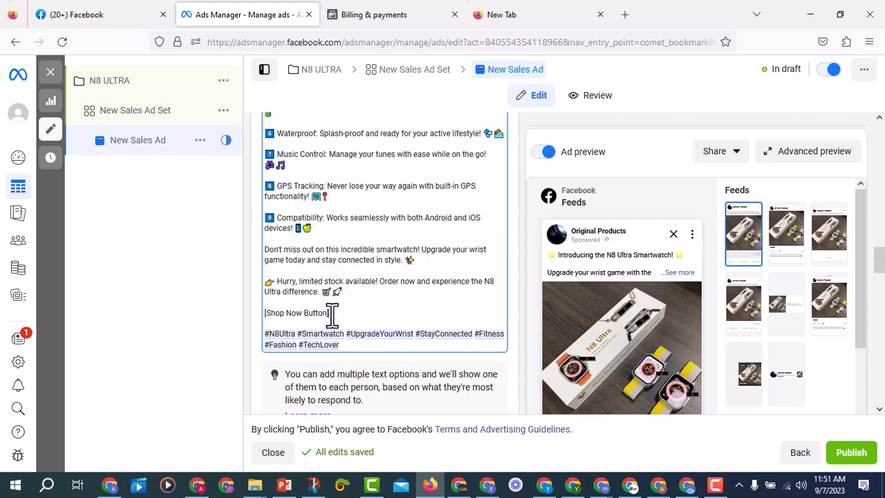
left_click_drag(332, 317, 272, 314)
left_click(274, 313)
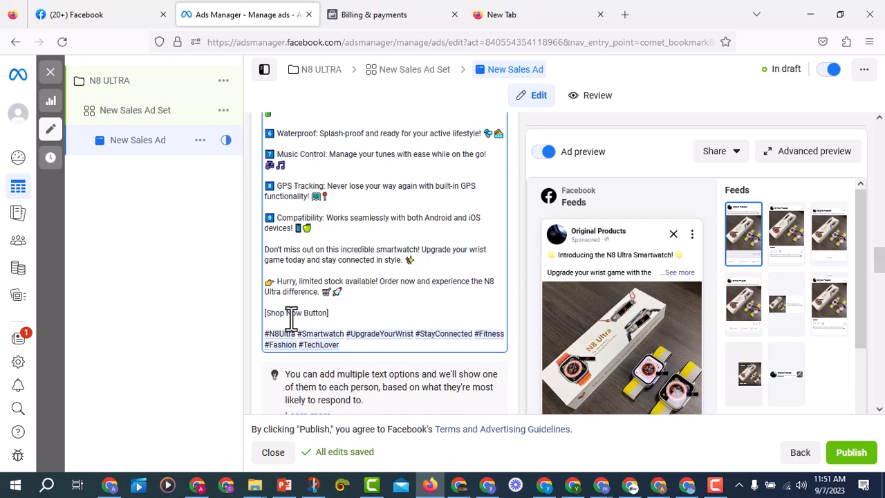
left_click_drag(337, 313, 265, 314)
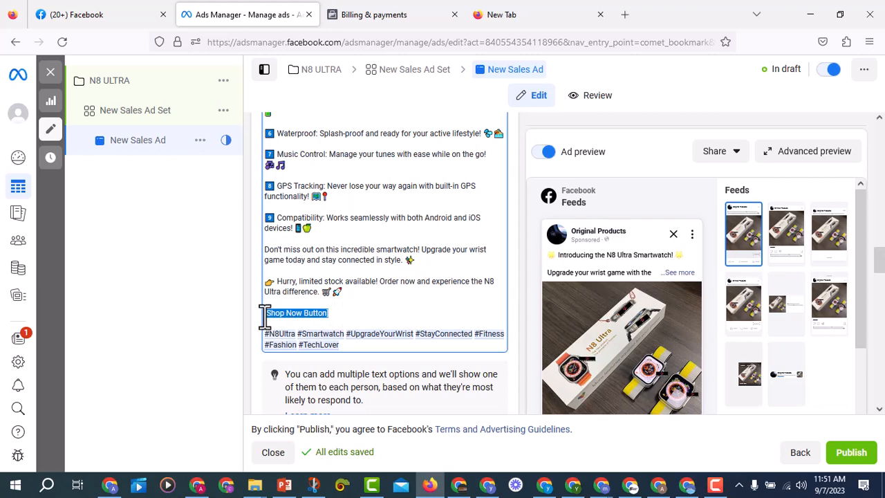
key("ctrl+v")
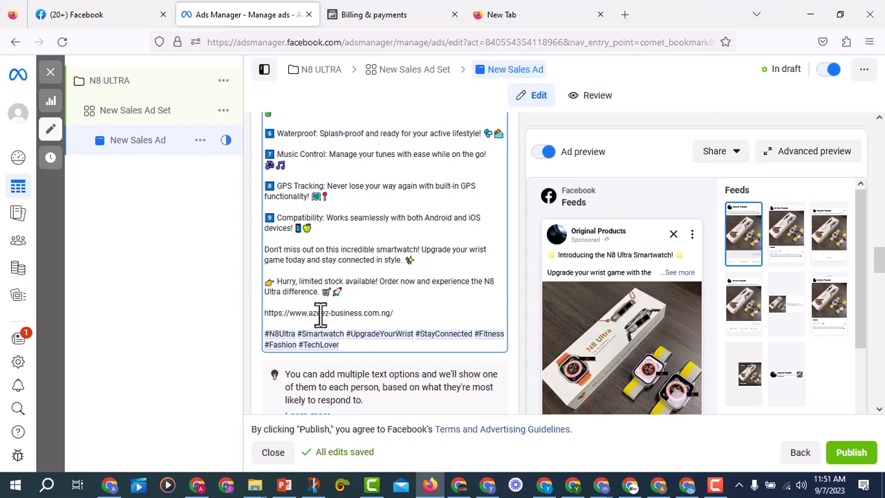
triple_click(273, 313)
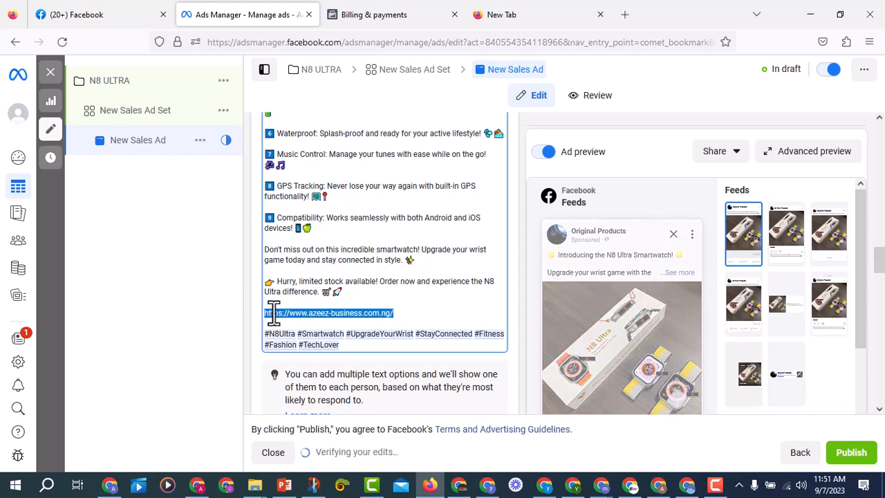
right_click(273, 313)
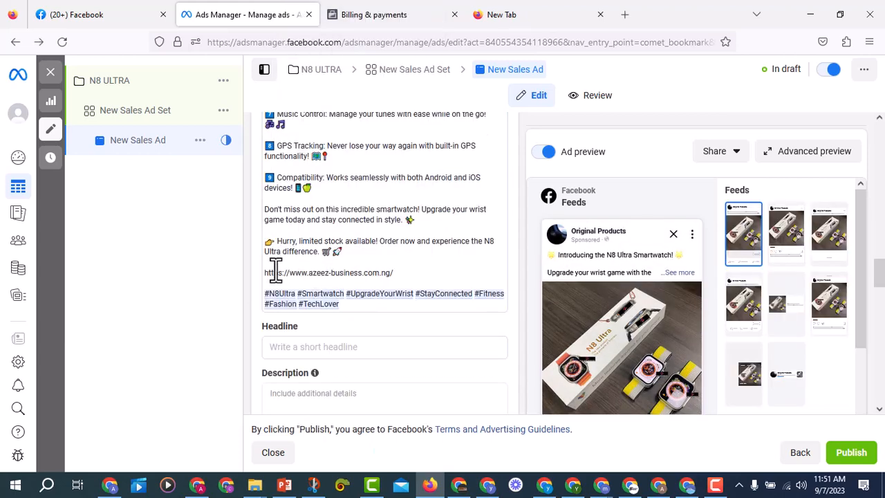
left_click_drag(275, 269, 371, 279)
left_click(394, 272)
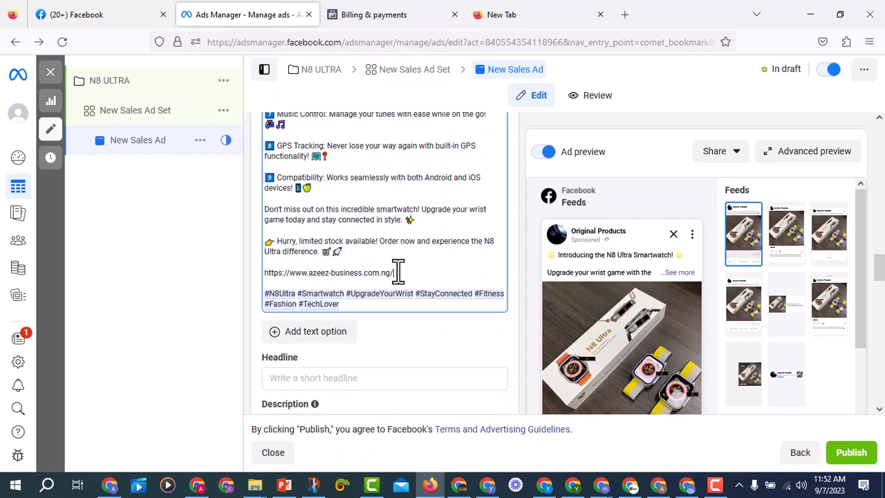
- Set the ad's headline to "NEWEST 2023 SMARTWATCH"
scroll(397, 273, "down", 3)
left_click(344, 269)
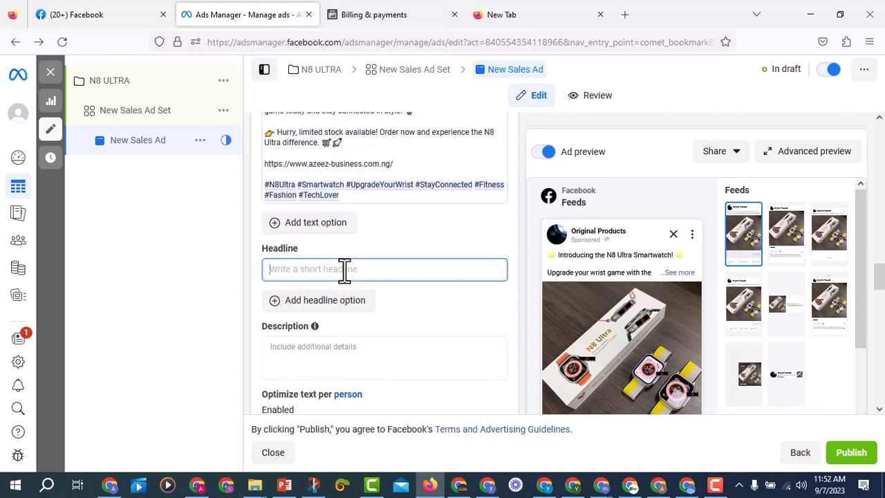
type("NEWEST")
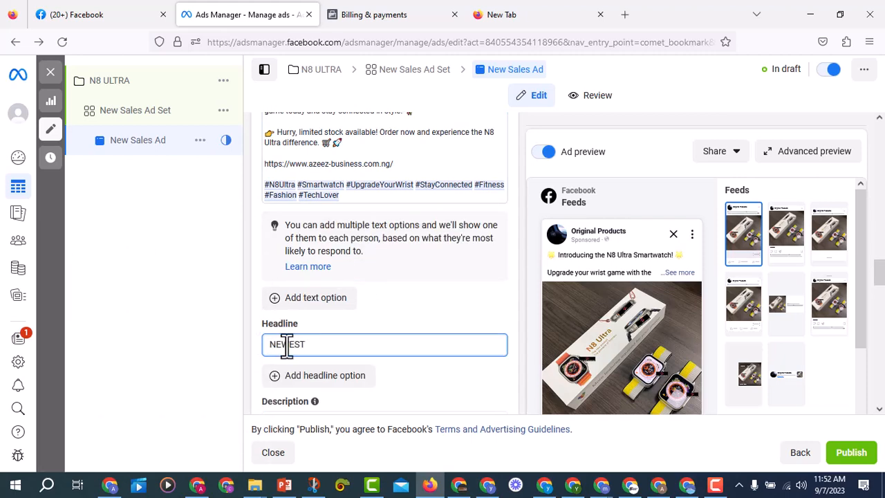
type(" 2023 ")
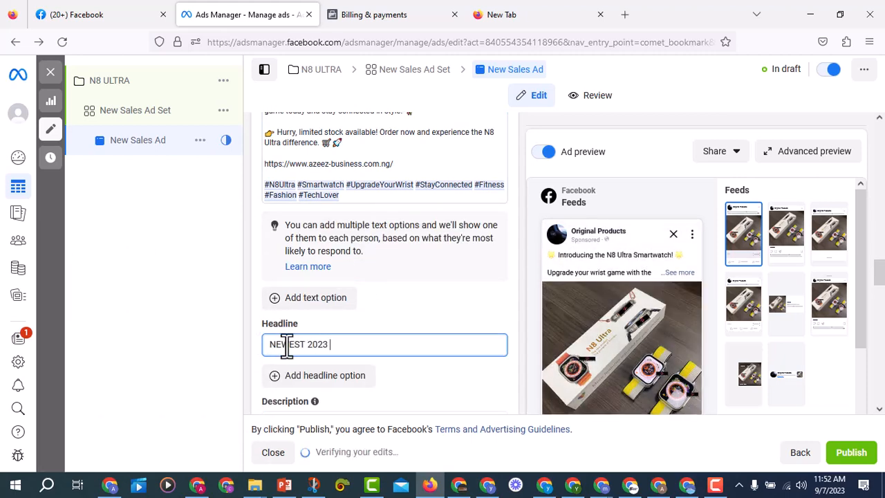
type("SMART")
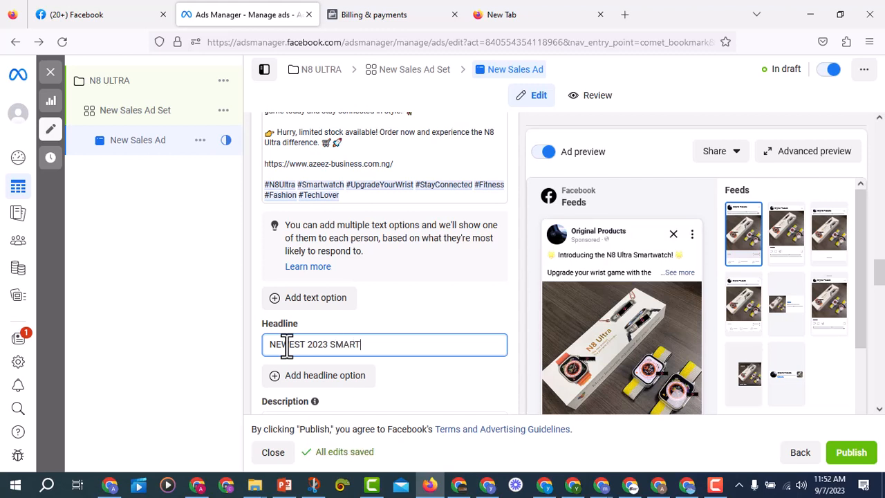
type("WATCH")
- Set the ad's description to "FREE DELIVERY 🎁" and dismiss the text suggestions
scroll(367, 351, "down", 2)
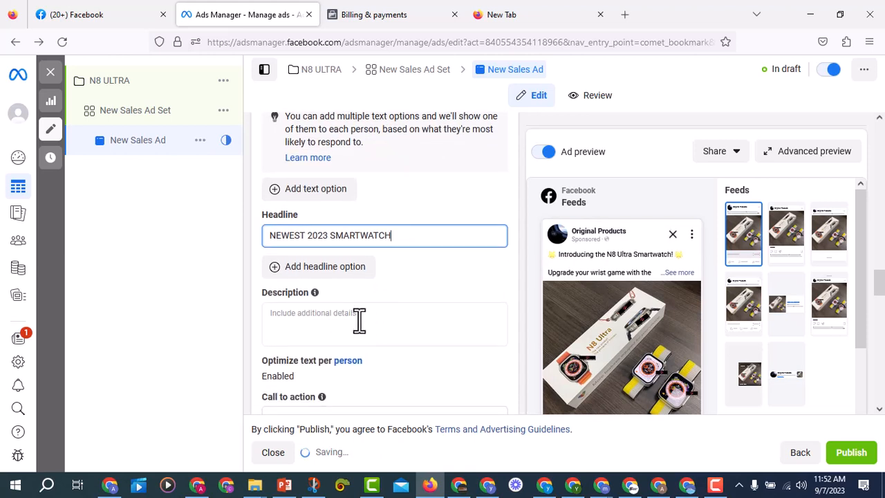
left_click(358, 319)
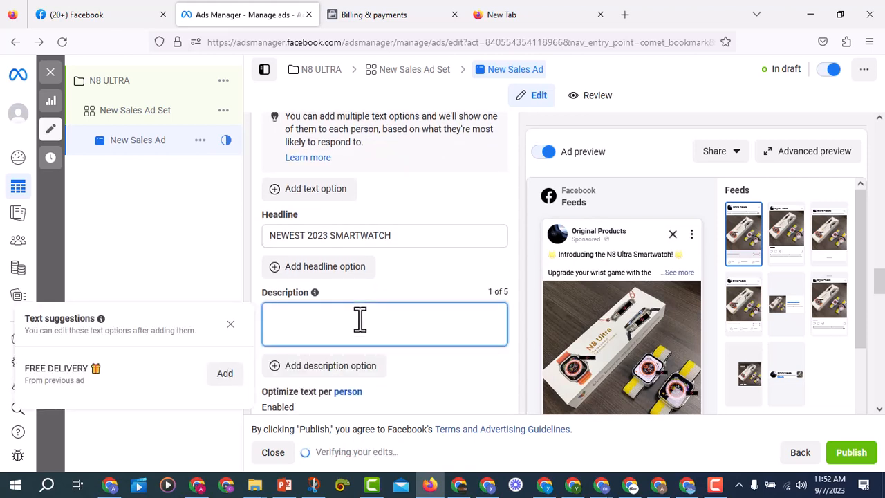
type("FREE DELIVERY")
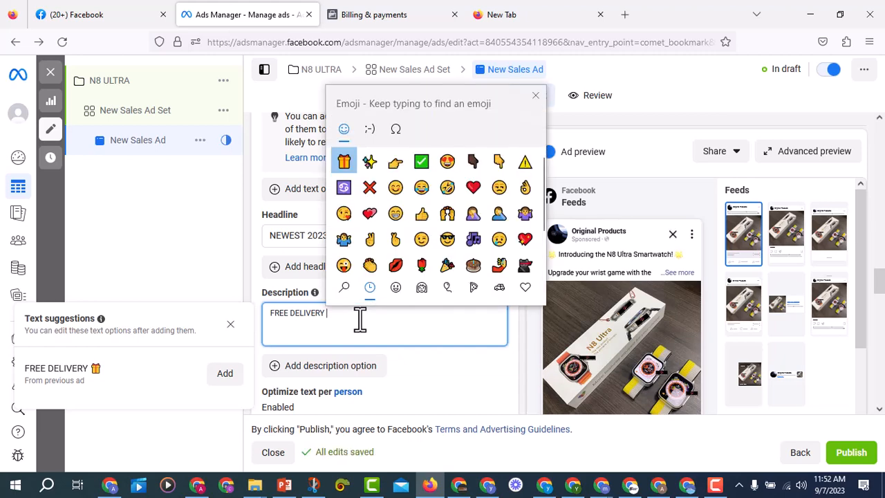
left_click(344, 163)
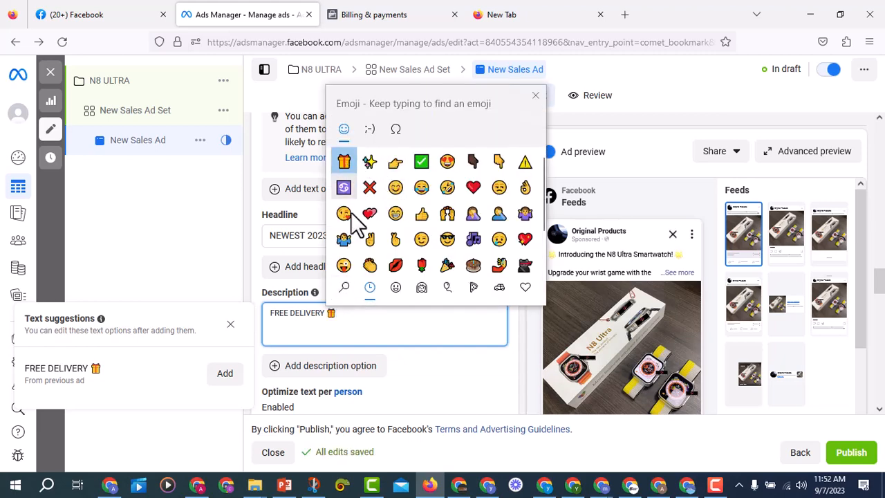
left_click(362, 315)
scroll(364, 317, "down", 2)
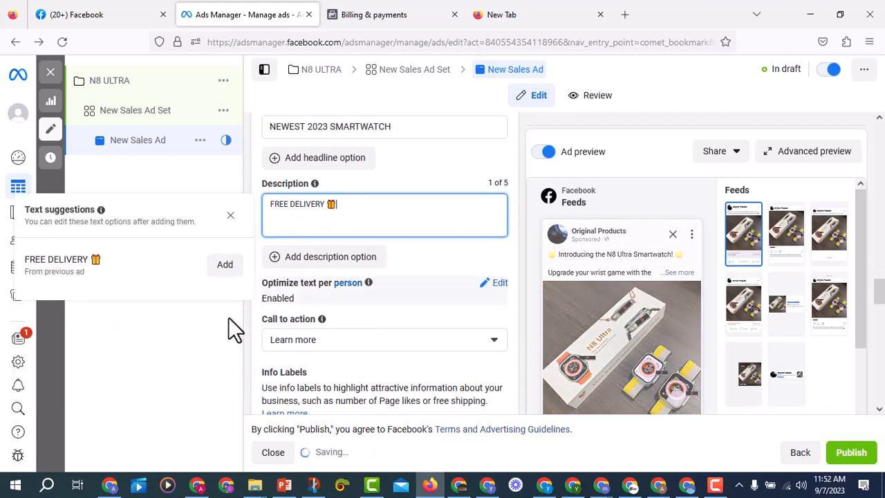
left_click(230, 216)
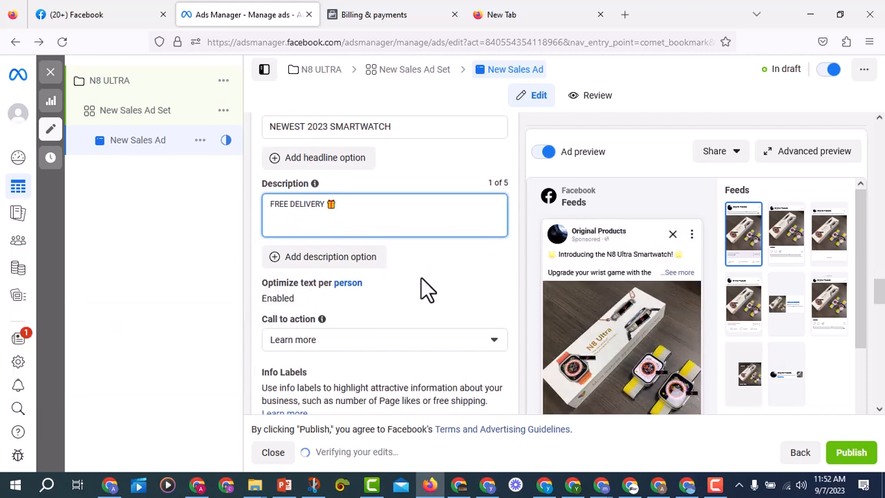
scroll(297, 268, "down", 1)
scroll(306, 290, "down", 6)
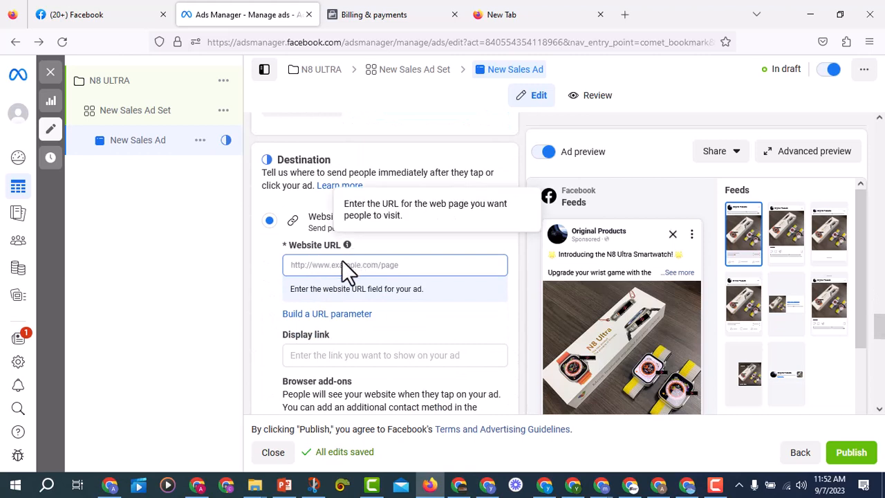
left_click(341, 265)
right_click(342, 265)
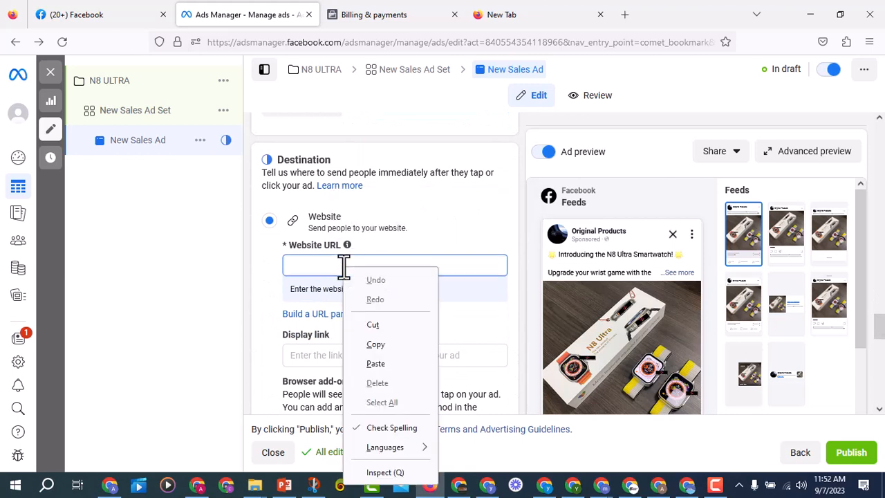
left_click(376, 363)
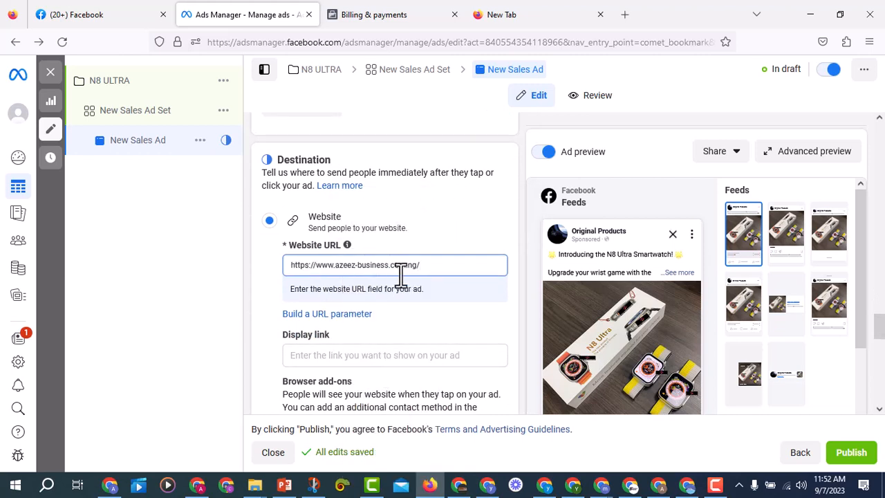
- Publish the N8 ULTRA campaign with its ad set and ad, and close the ad editor
scroll(415, 338, "down", 1)
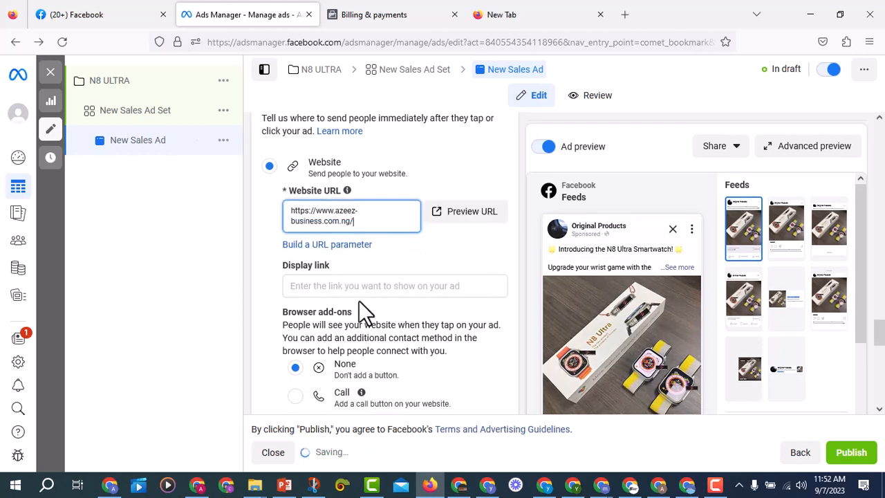
scroll(414, 285, "down", 7)
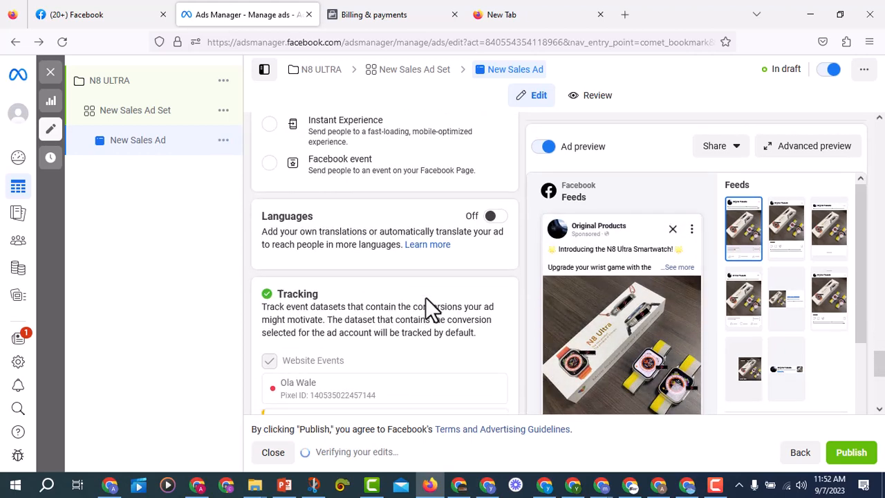
scroll(425, 296, "down", 3)
scroll(425, 299, "down", 3)
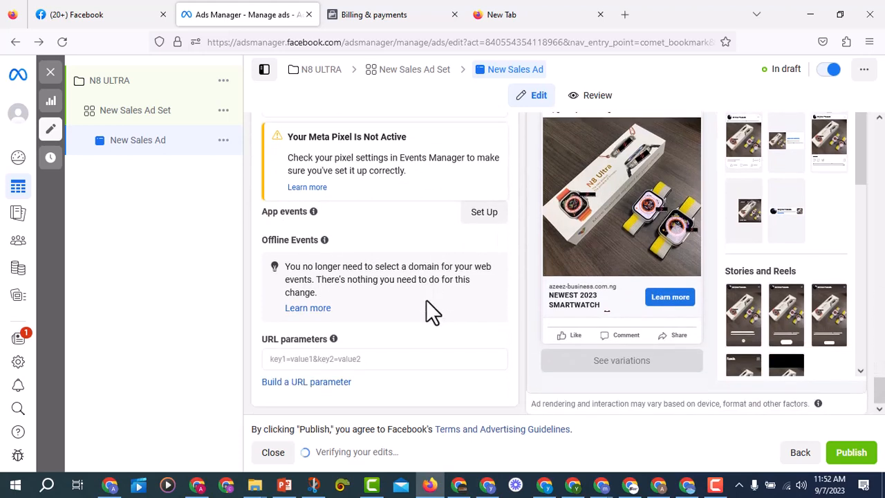
left_click(862, 465)
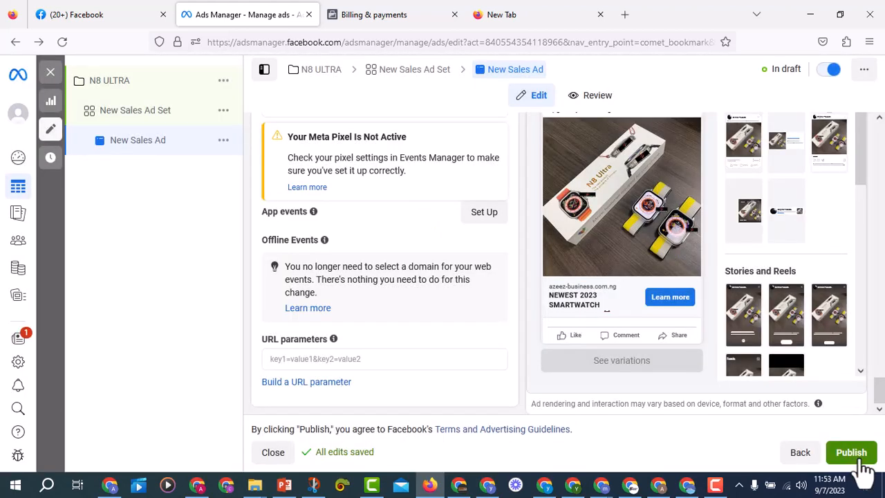
left_click(862, 467)
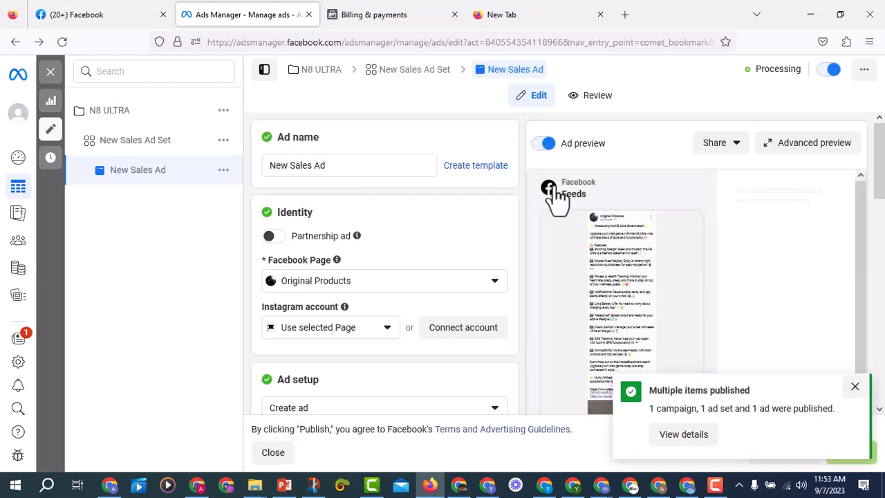
left_click(51, 74)
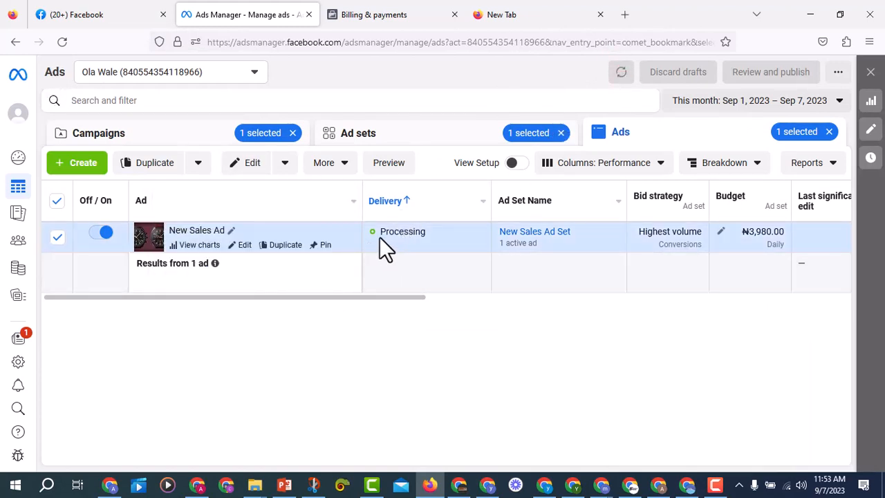
- Deselect the N8 ULTRA campaign and New Sales Ad Set, and show the unfiltered list of ads
mouse_move(415, 232)
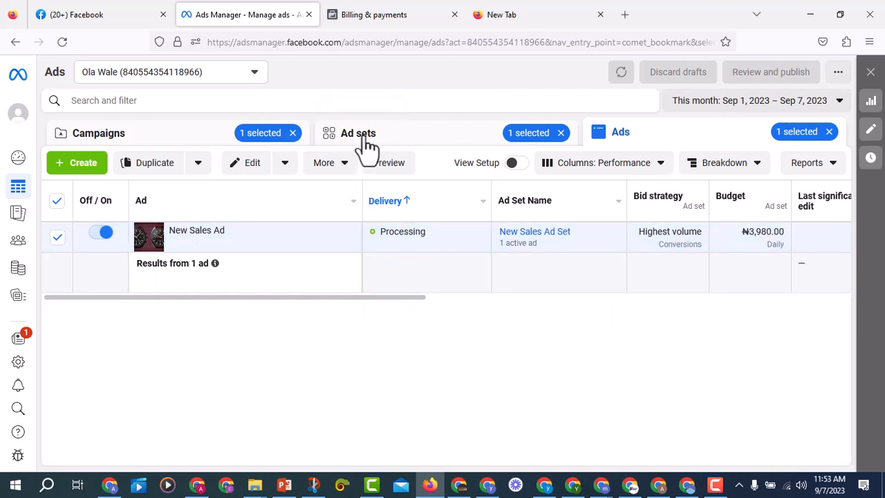
left_click(177, 141)
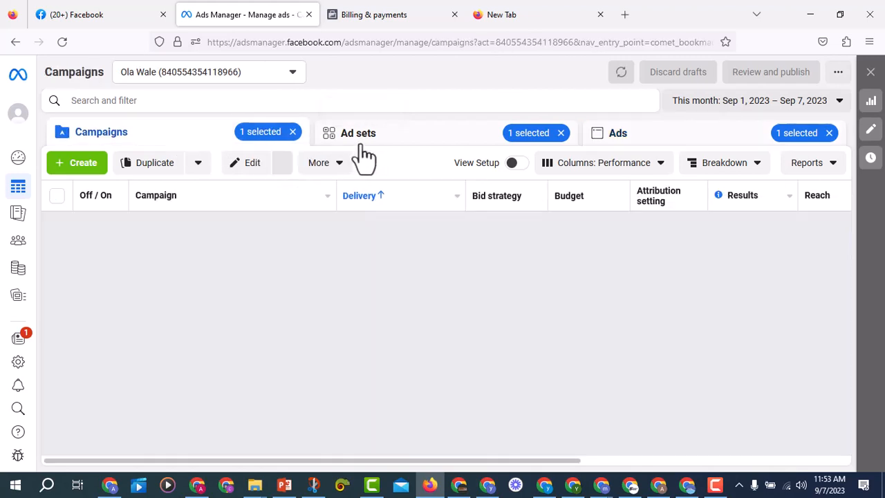
left_click(57, 228)
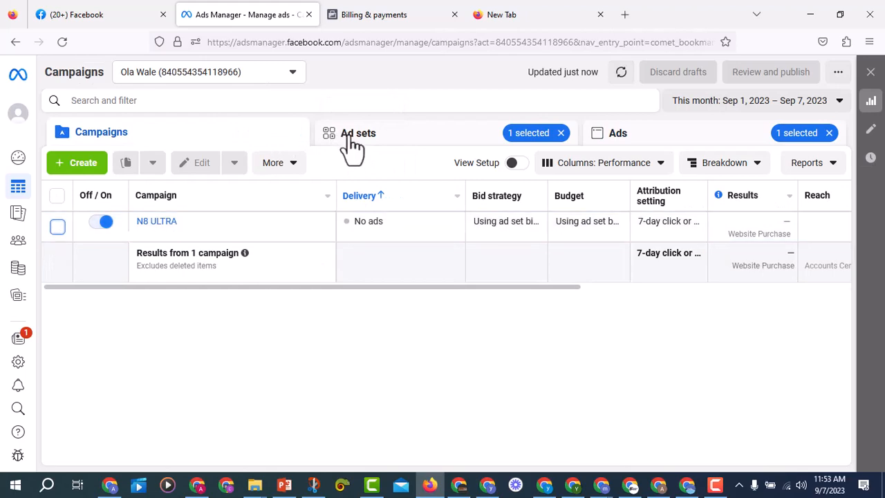
left_click(419, 145)
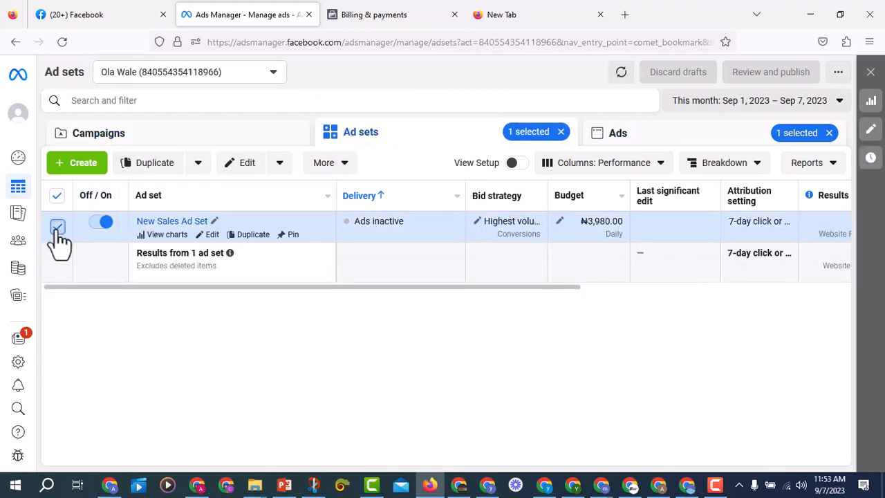
left_click(57, 226)
left_click(711, 136)
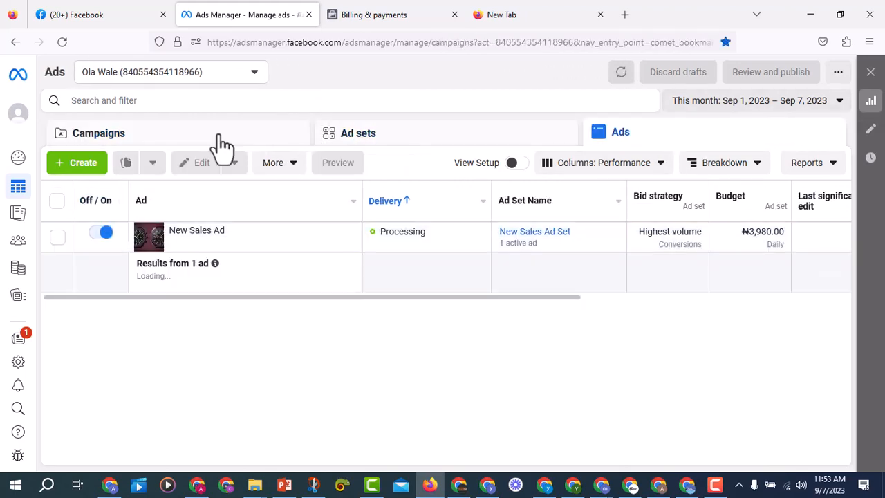
- Refresh the campaigns list and check the delivery status of New Sales Ad in the ads list
left_click(218, 138)
left_click(620, 73)
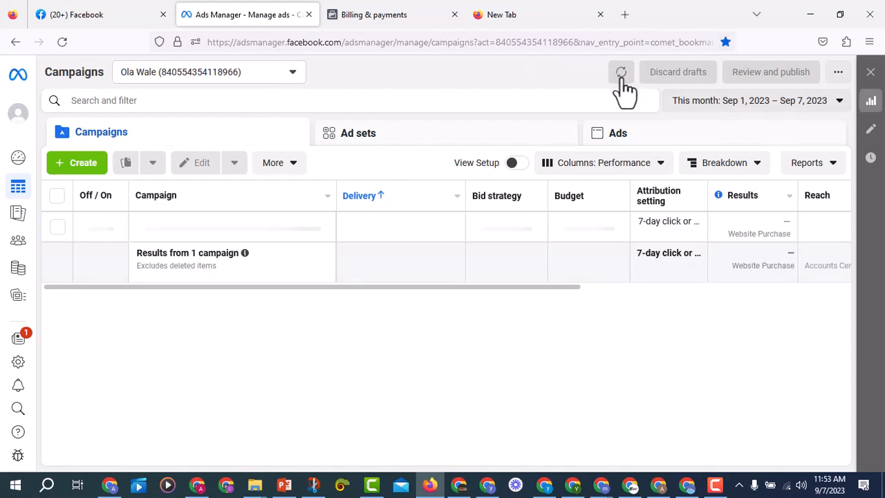
left_click(619, 133)
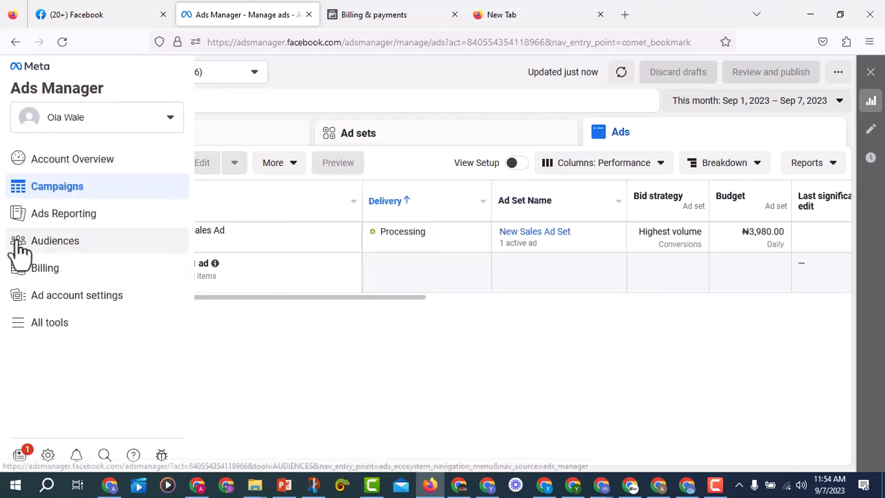
- Open the ad account's billing page in a new tab, view the Add funds form, and close it without paying
right_click(69, 280)
left_click(86, 284)
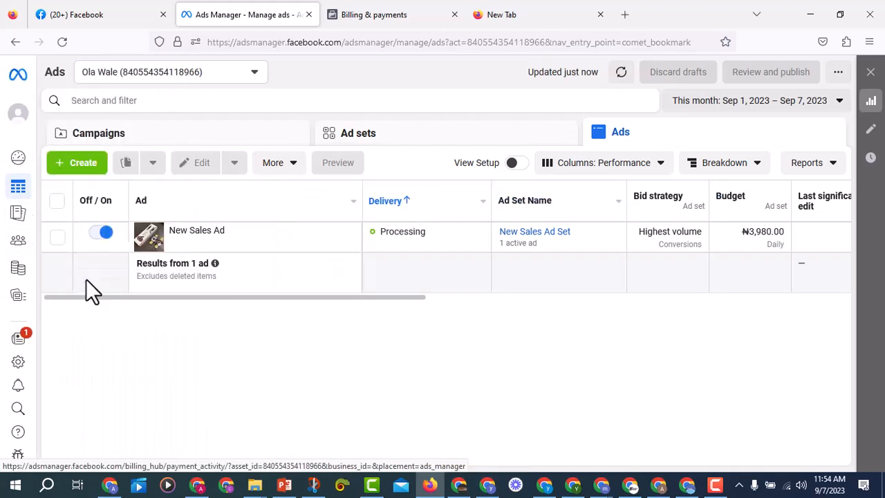
left_click(423, 21)
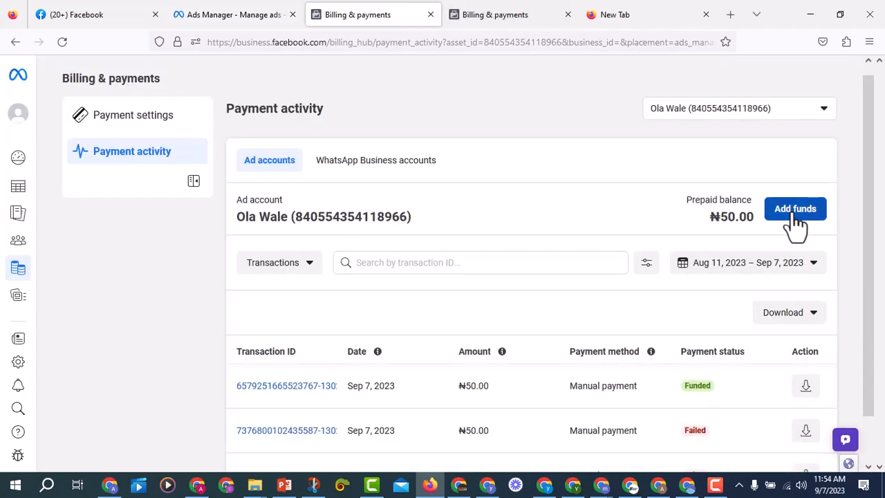
left_click(779, 214)
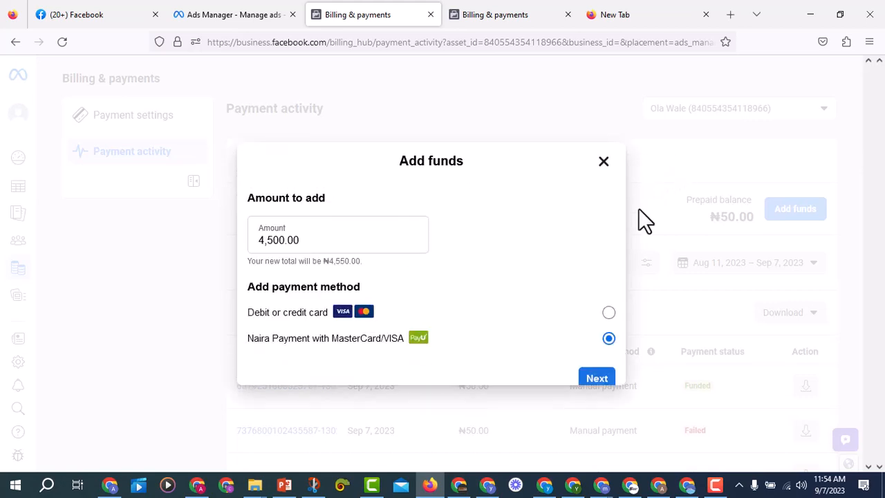
left_click(602, 153)
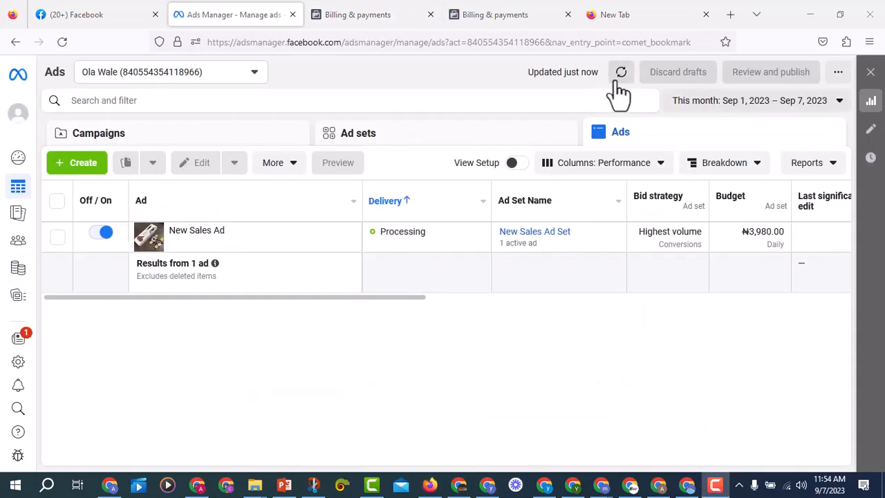